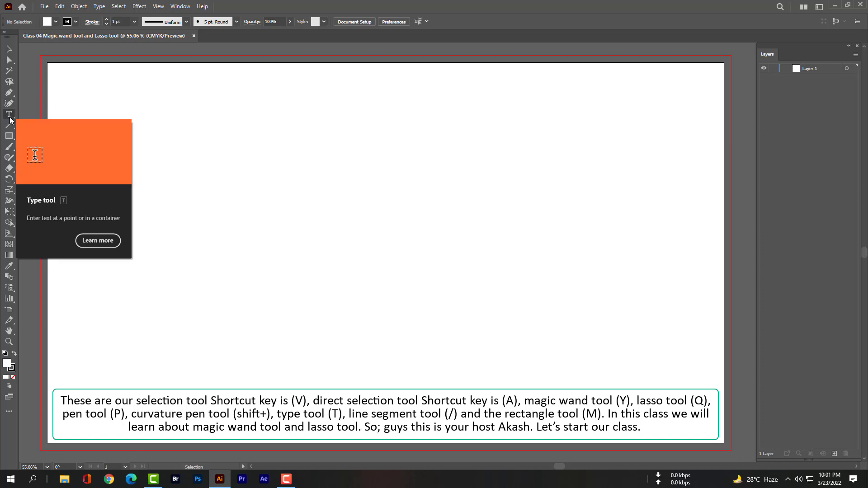
Draw a rectangle about 233 by 149 px near the artboard's upper-left corner, with a red fill and no stroke
{"action": "left_click", "coordinate": [10, 140]}
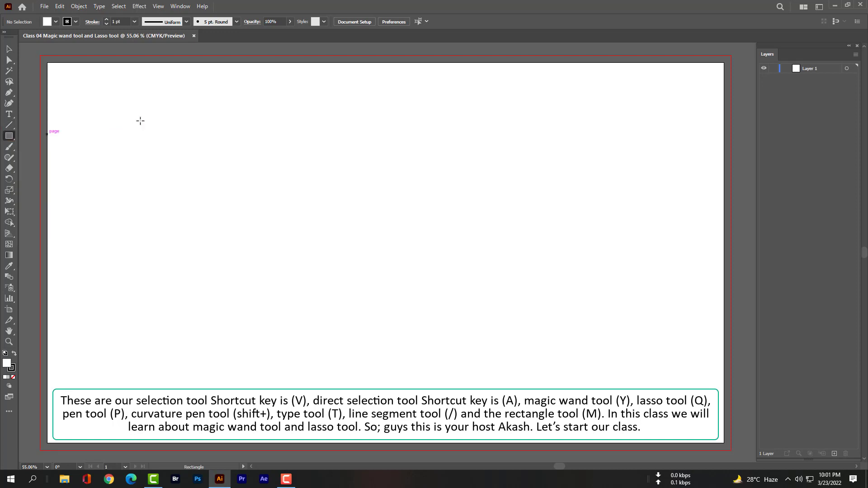
{"action": "left_click", "coordinate": [75, 21]}
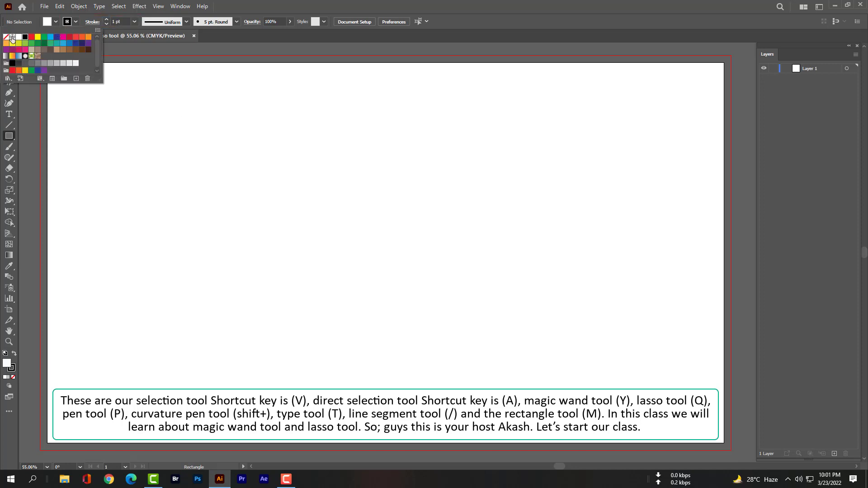
{"action": "left_click", "coordinate": [6, 37]}
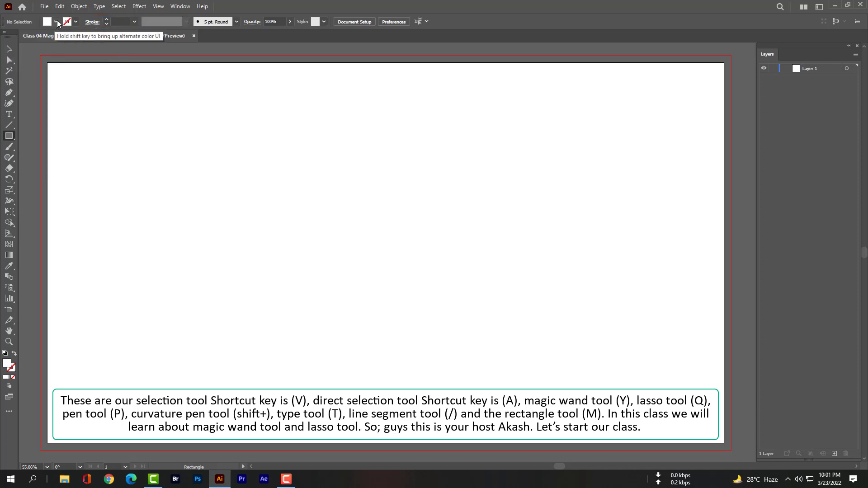
{"action": "left_click", "coordinate": [57, 21]}
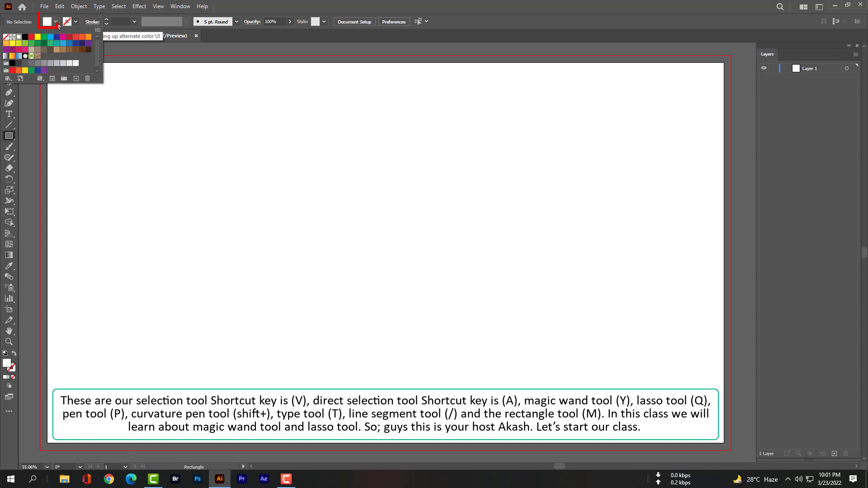
{"action": "left_click", "coordinate": [31, 37]}
{"action": "left_click", "coordinate": [133, 117]}
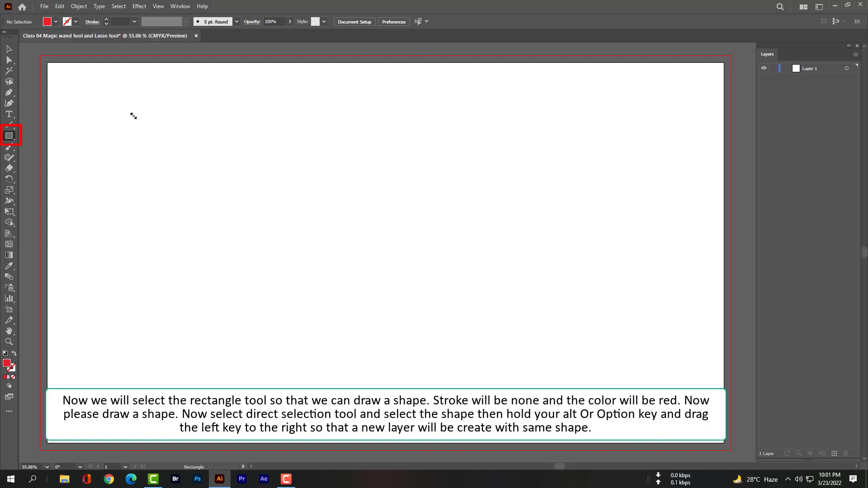
{"action": "left_click_drag", "start_coordinate": [127, 109], "coordinate": [209, 162]}
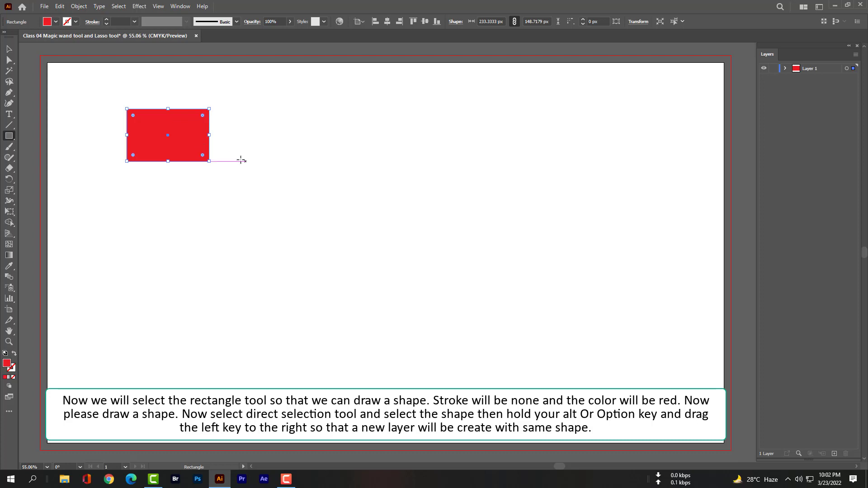
Duplicate the red rectangle across the artboard to form a row of six, and expand the contents of Layer 1
{"action": "left_click", "coordinate": [9, 60]}
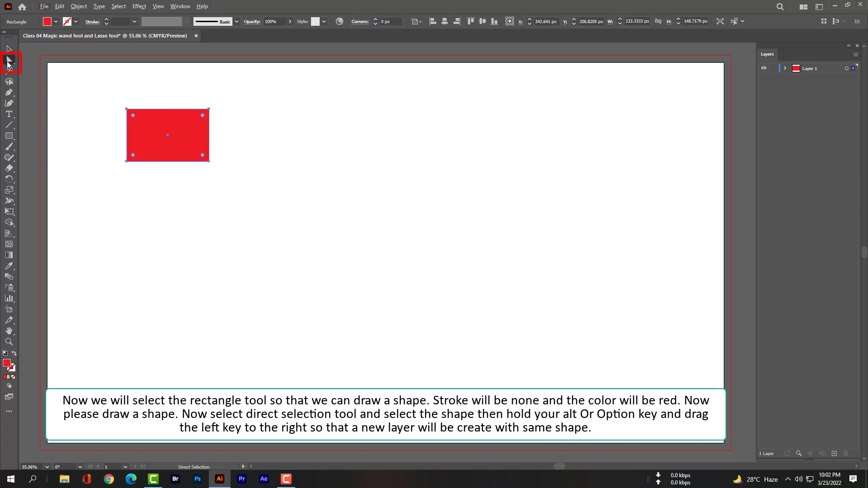
{"action": "left_click_drag", "start_coordinate": [180, 132], "coordinate": [658, 148]}
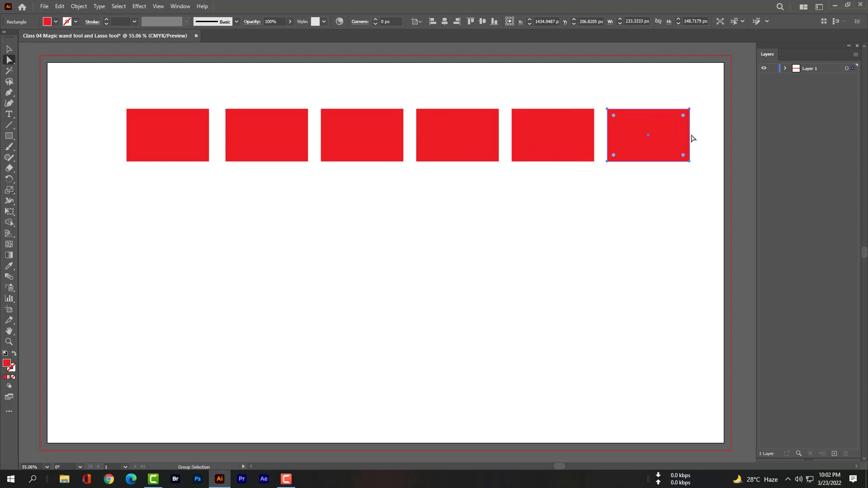
{"action": "left_click", "coordinate": [785, 69]}
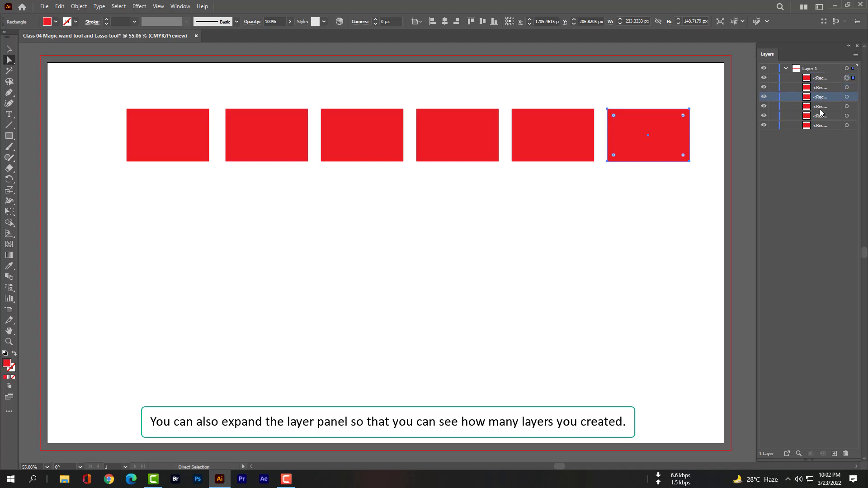
Copy red rectangles below the first row to build a second row of six
{"action": "left_click", "coordinate": [153, 151]}
{"action": "left_click_drag", "start_coordinate": [170, 156], "coordinate": [170, 225]}
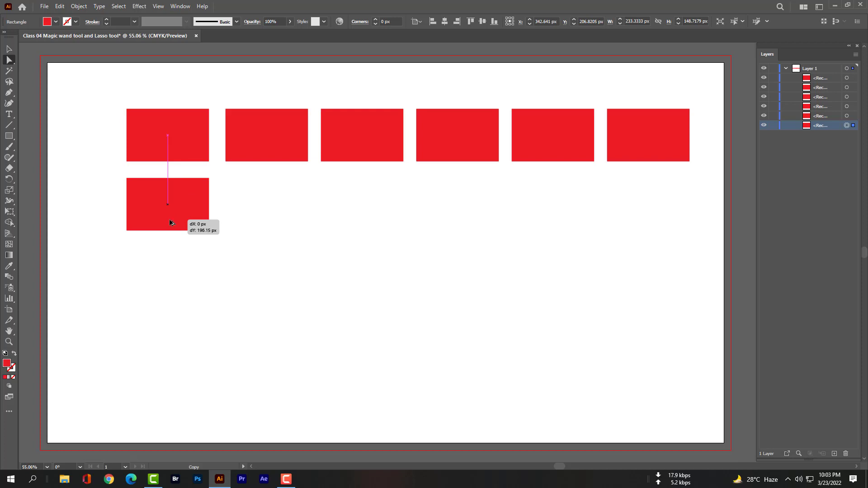
{"action": "left_click", "coordinate": [274, 147]}
{"action": "left_click_drag", "start_coordinate": [281, 148], "coordinate": [281, 215]}
{"action": "left_click", "coordinate": [361, 157]}
{"action": "left_click_drag", "start_coordinate": [362, 150], "coordinate": [366, 217]}
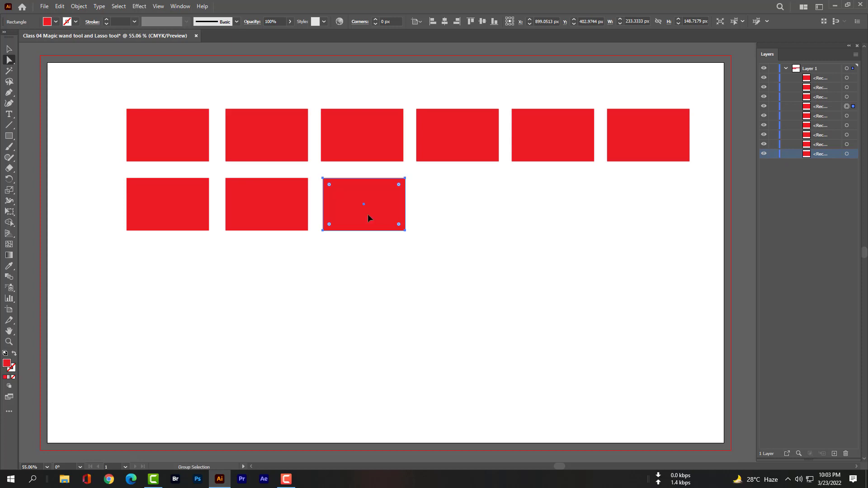
{"action": "left_click_drag", "start_coordinate": [369, 218], "coordinate": [661, 219]}
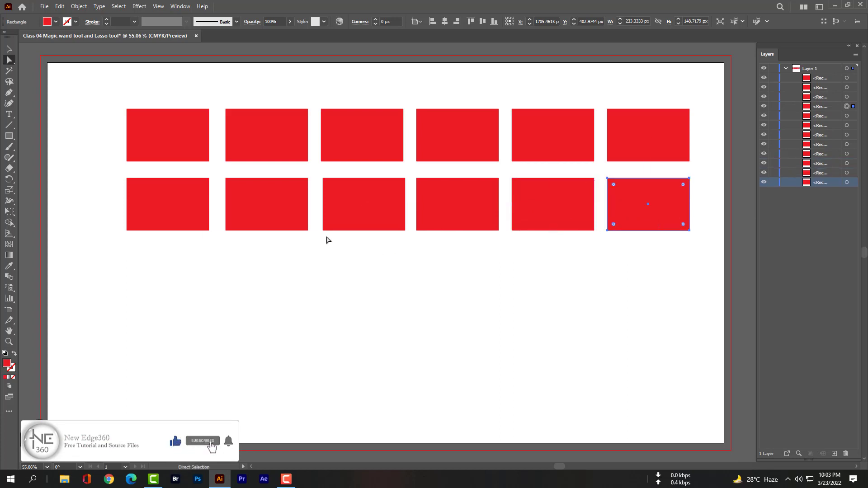
Copy each of the six second-row rectangles straight down to form a third row, and clear the selection
{"action": "left_click_drag", "start_coordinate": [176, 225], "coordinate": [176, 281]}
{"action": "left_click_drag", "start_coordinate": [252, 219], "coordinate": [254, 273]}
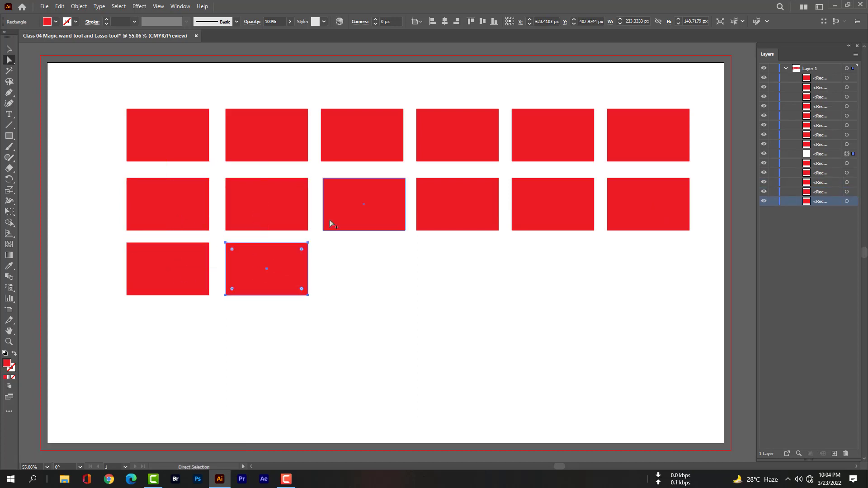
{"action": "left_click", "coordinate": [352, 210]}
{"action": "left_click_drag", "start_coordinate": [352, 209], "coordinate": [351, 272]}
{"action": "left_click", "coordinate": [433, 213]}
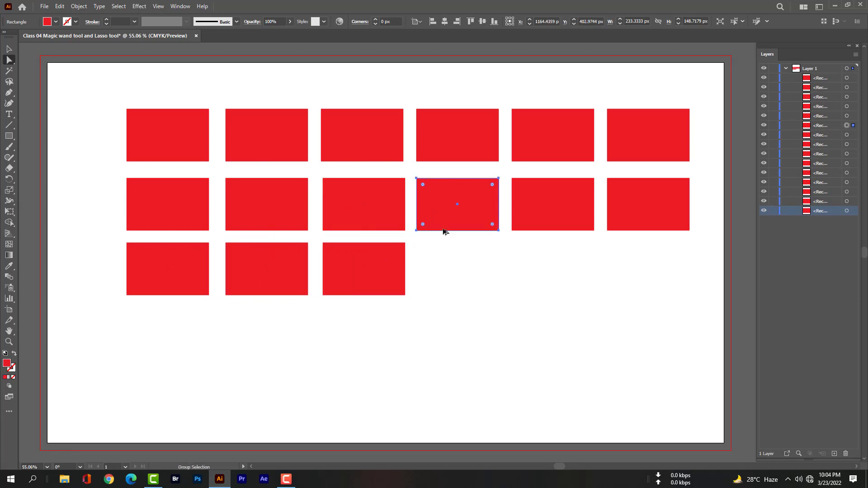
{"action": "left_click_drag", "start_coordinate": [444, 228], "coordinate": [471, 272]}
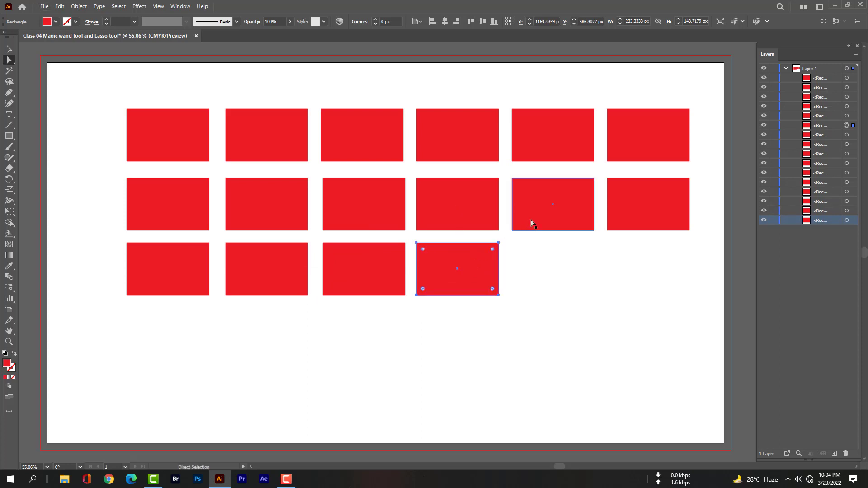
{"action": "left_click", "coordinate": [535, 220]}
{"action": "left_click_drag", "start_coordinate": [538, 216], "coordinate": [539, 281]}
{"action": "left_click", "coordinate": [614, 219]}
{"action": "left_click_drag", "start_coordinate": [613, 219], "coordinate": [620, 281]}
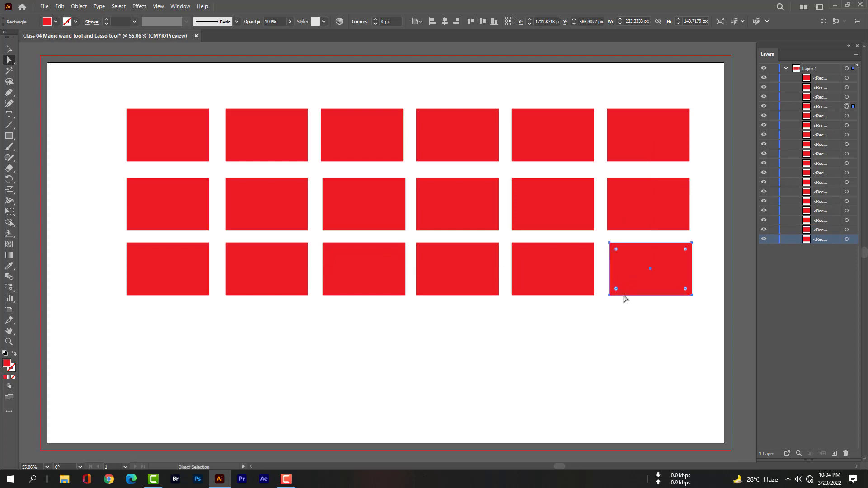
{"action": "left_click", "coordinate": [625, 299]}
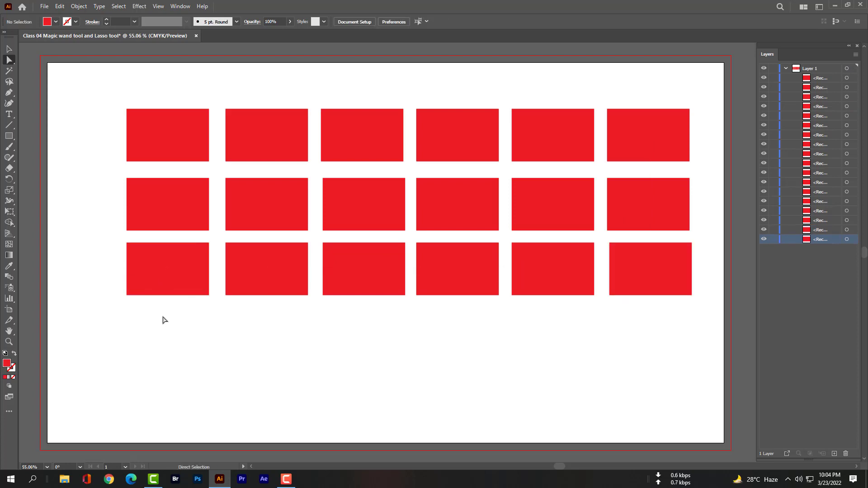
Copy each of the six third-row rectangles downward to form a fourth row
{"action": "left_click_drag", "start_coordinate": [172, 288], "coordinate": [171, 350]}
{"action": "left_click_drag", "start_coordinate": [262, 283], "coordinate": [261, 352]}
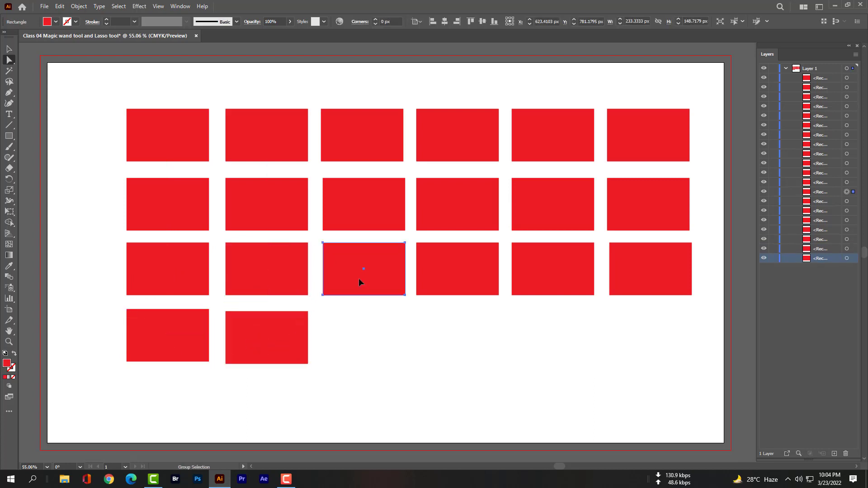
{"action": "left_click_drag", "start_coordinate": [360, 280], "coordinate": [359, 348]}
{"action": "left_click_drag", "start_coordinate": [429, 287], "coordinate": [443, 349]}
{"action": "left_click_drag", "start_coordinate": [518, 289], "coordinate": [529, 352]}
{"action": "left_click_drag", "start_coordinate": [629, 291], "coordinate": [628, 352]}
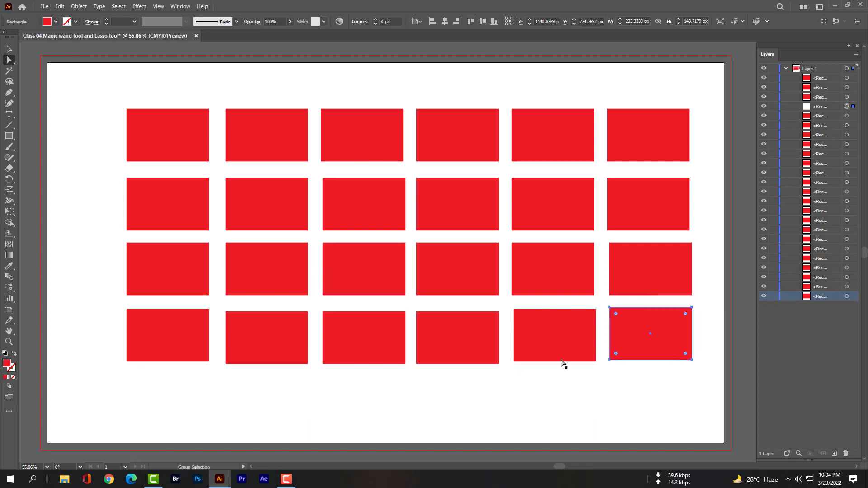
Shift the uneven rectangles in the fourth row slightly so the row lines up better
{"action": "left_click", "coordinate": [270, 351]}
{"action": "left_click_drag", "start_coordinate": [271, 354], "coordinate": [271, 352]}
{"action": "left_click", "coordinate": [361, 343]}
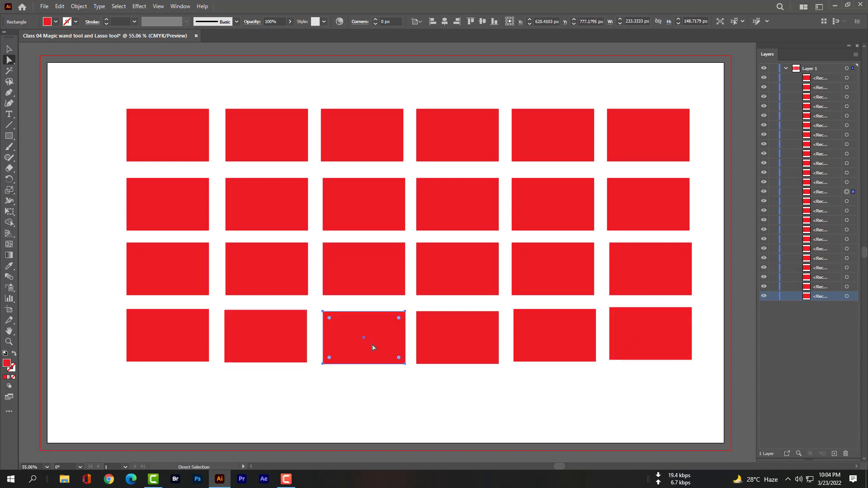
{"action": "left_click", "coordinate": [457, 347]}
{"action": "left_click", "coordinate": [536, 345]}
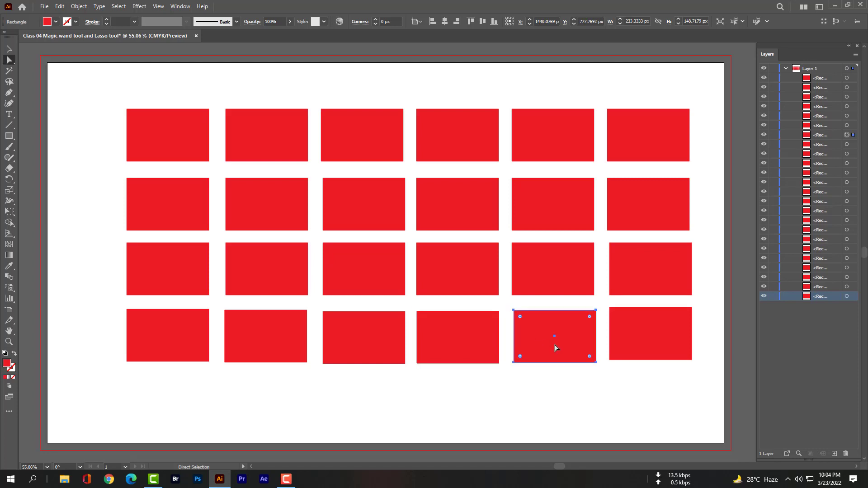
{"action": "left_click_drag", "start_coordinate": [554, 345], "coordinate": [555, 346]}
{"action": "left_click", "coordinate": [623, 342]}
{"action": "left_click_drag", "start_coordinate": [623, 345], "coordinate": [623, 347]}
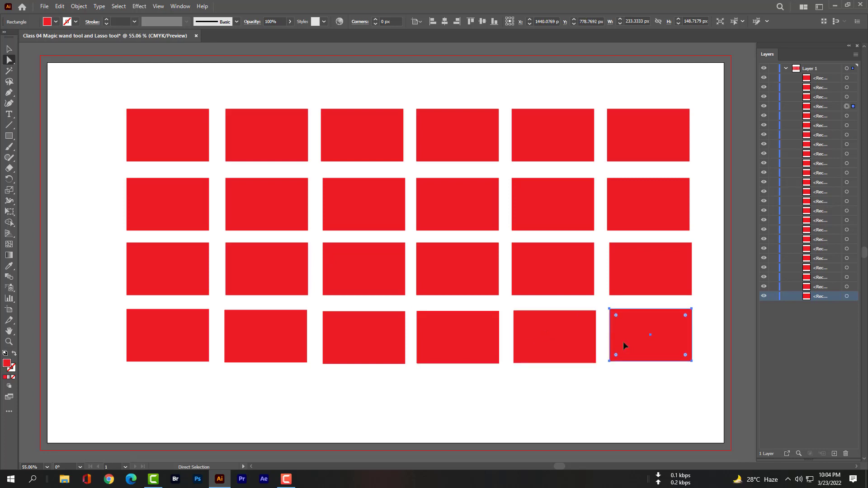
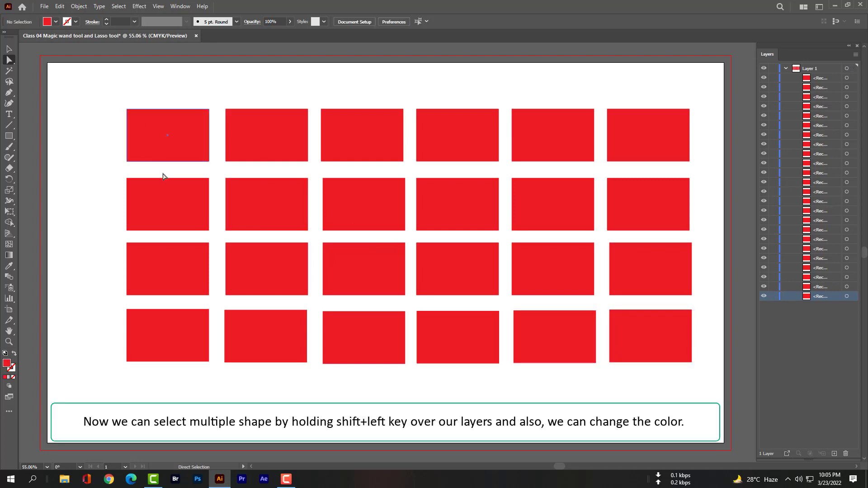
Select the four rectangles in the second column together and change their fill to dark blue
{"action": "left_click", "coordinate": [258, 204]}
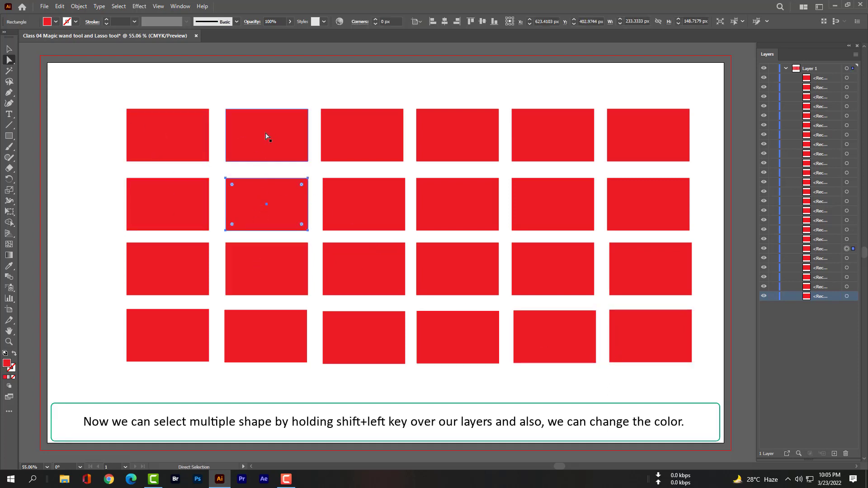
{"action": "left_click", "coordinate": [237, 141]}
{"action": "left_click", "coordinate": [252, 352], "text": "shift"}
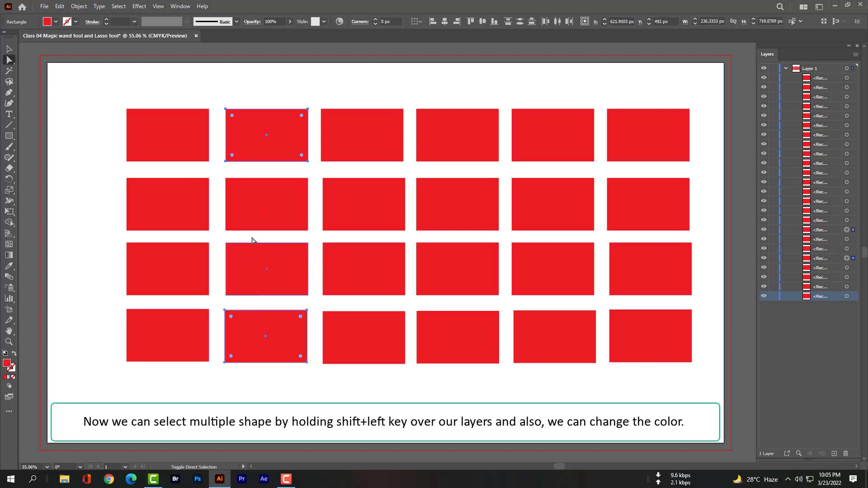
{"action": "left_click", "coordinate": [252, 224], "text": "shift"}
{"action": "left_click", "coordinate": [252, 265], "text": "shift"}
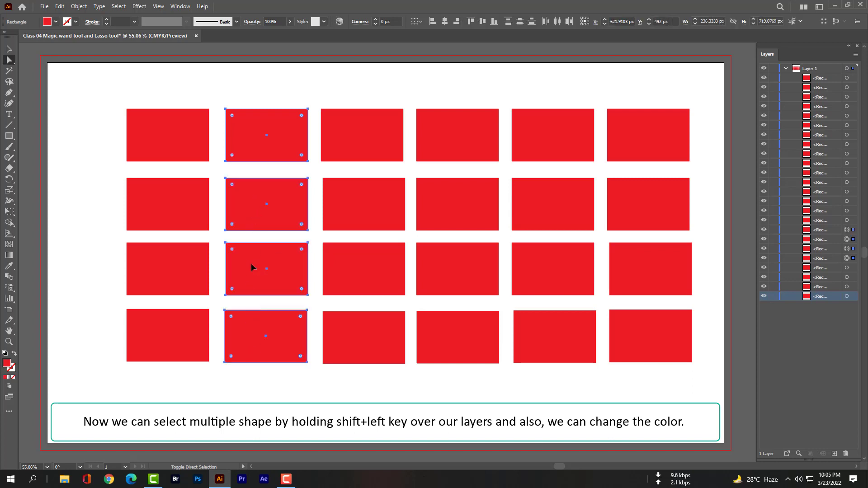
{"action": "left_click", "coordinate": [56, 22]}
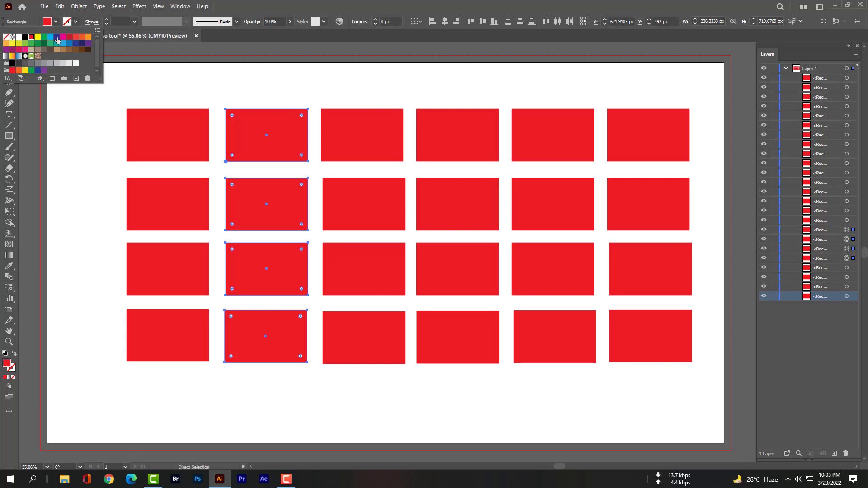
{"action": "left_click", "coordinate": [57, 38]}
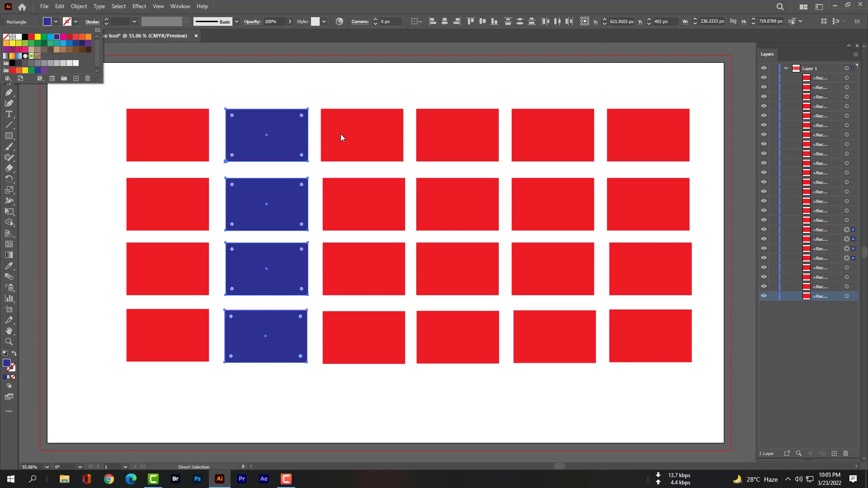
Select the four rectangles in the third column together and fill them with the grey swatch C=0 M=0 Y=0 K=50
{"action": "left_click", "coordinate": [352, 144]}
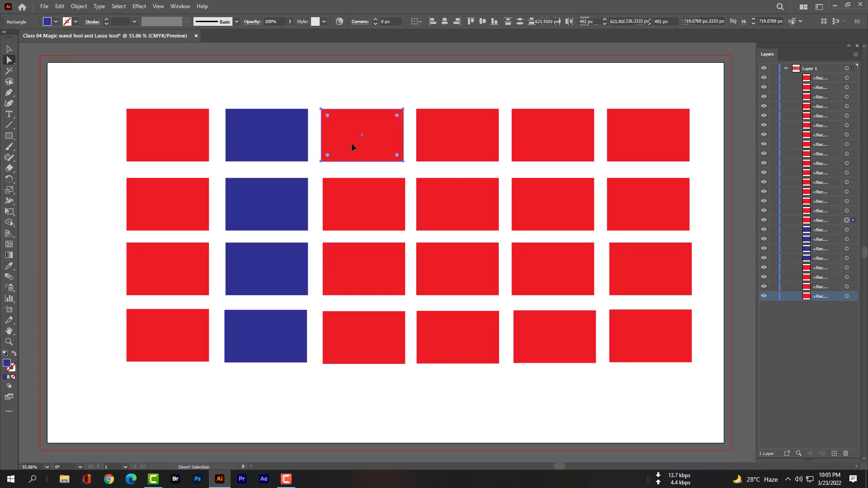
{"action": "left_click", "coordinate": [361, 190], "text": "shift"}
{"action": "left_click", "coordinate": [358, 246], "text": "shift"}
{"action": "left_click", "coordinate": [362, 328], "text": "shift"}
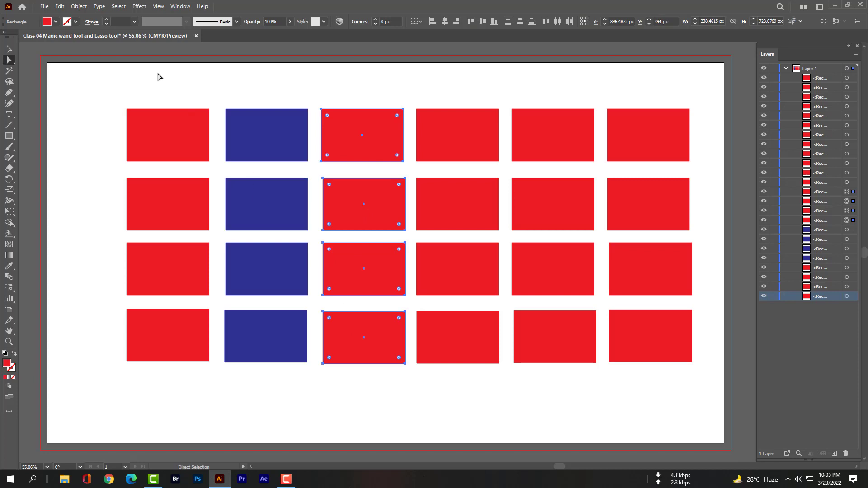
{"action": "left_click", "coordinate": [56, 22]}
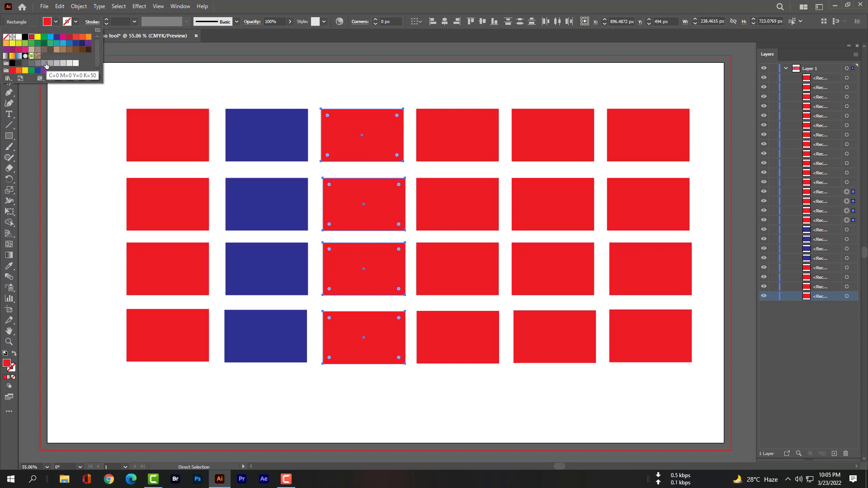
{"action": "left_click", "coordinate": [45, 64]}
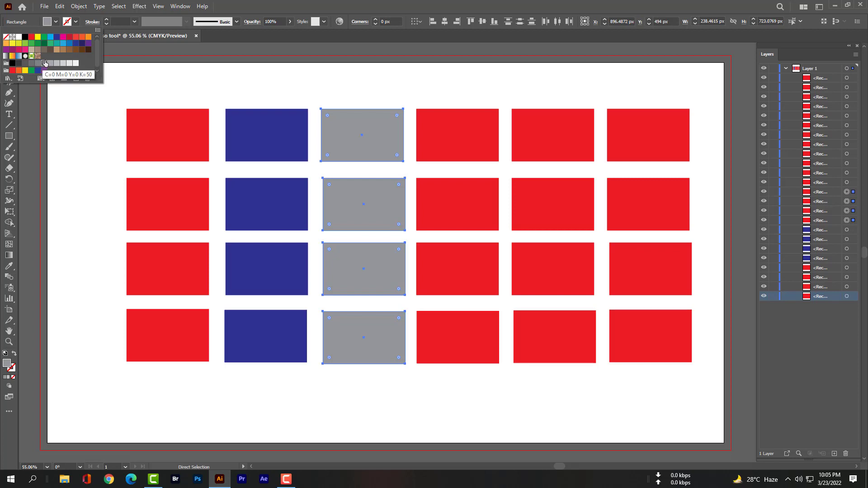
Select the four rectangles in the fourth column together and change their fill to cyan
{"action": "left_click", "coordinate": [453, 152]}
{"action": "left_click", "coordinate": [453, 150]}
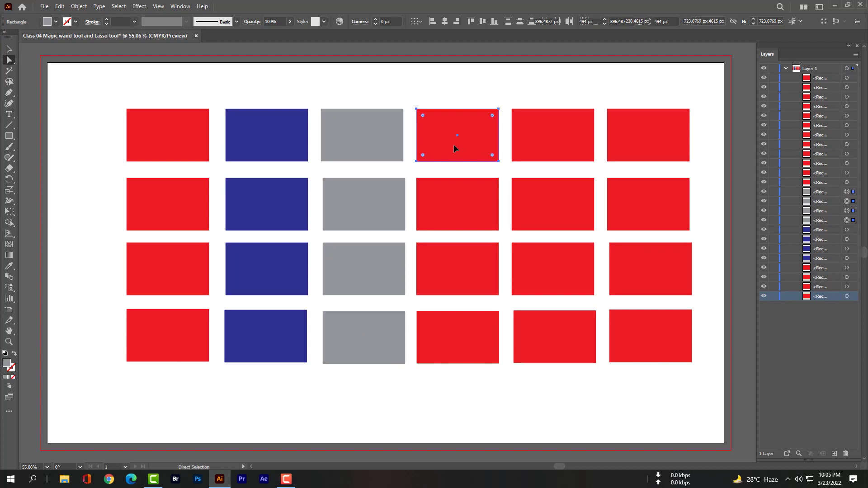
{"action": "left_click", "coordinate": [458, 204], "text": "shift"}
{"action": "left_click", "coordinate": [469, 268], "text": "shift"}
{"action": "left_click", "coordinate": [467, 318], "text": "shift"}
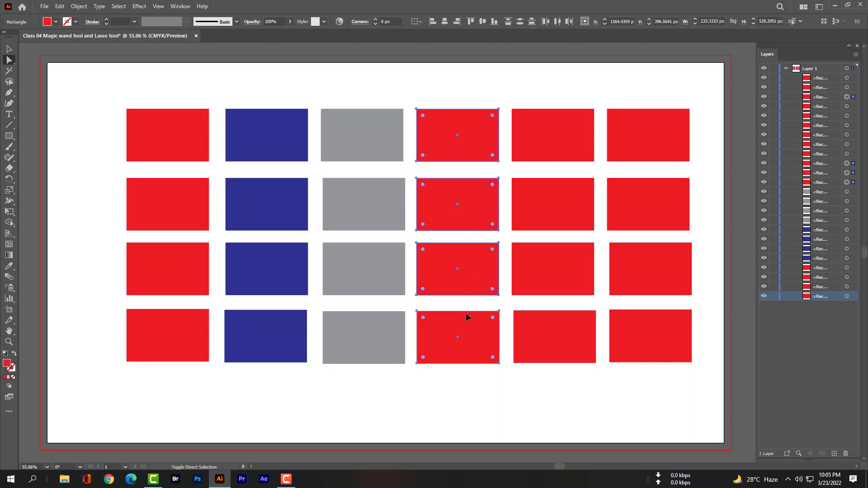
{"action": "left_click", "coordinate": [56, 22]}
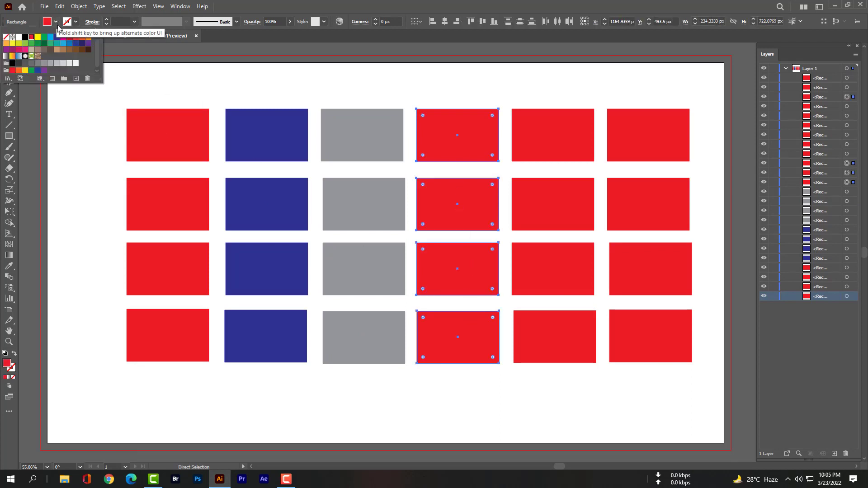
{"action": "left_click", "coordinate": [53, 37]}
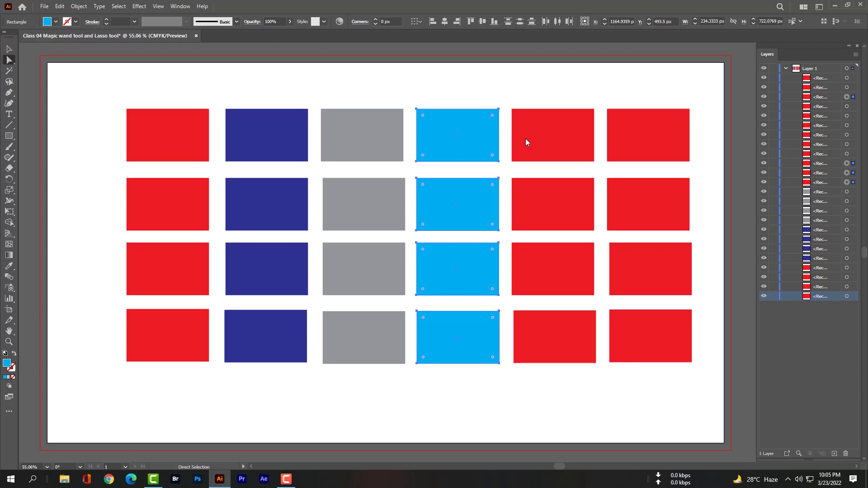
Select the four rectangles in the fifth column together and change their fill to medium green
{"action": "left_click", "coordinate": [556, 86]}
{"action": "left_click", "coordinate": [566, 149]}
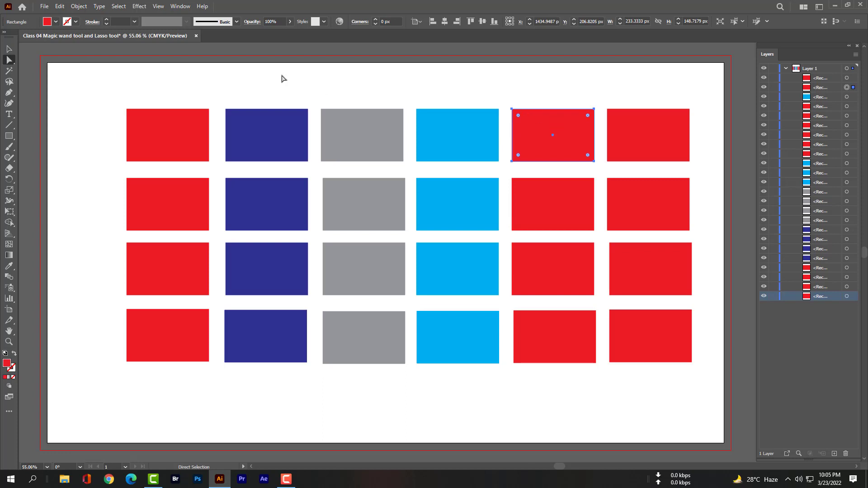
{"action": "left_click", "coordinate": [523, 217], "text": "shift"}
{"action": "left_click", "coordinate": [537, 271], "text": "shift"}
{"action": "left_click", "coordinate": [550, 349], "text": "shift"}
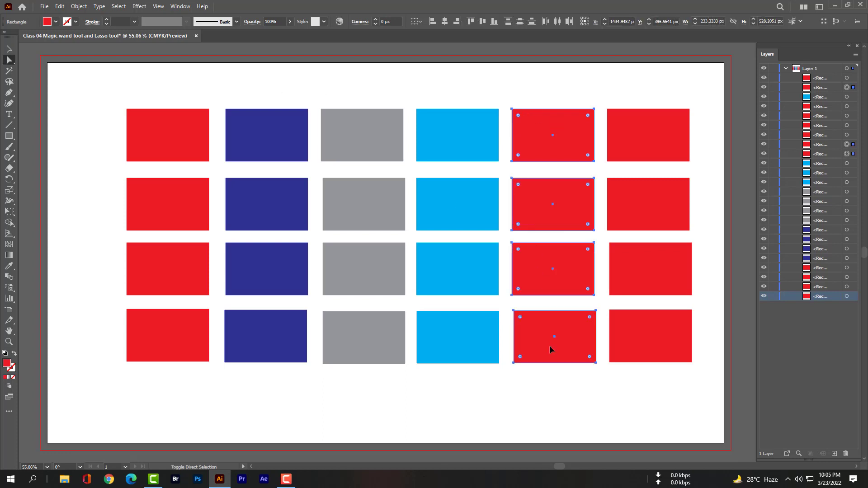
{"action": "left_click", "coordinate": [56, 22]}
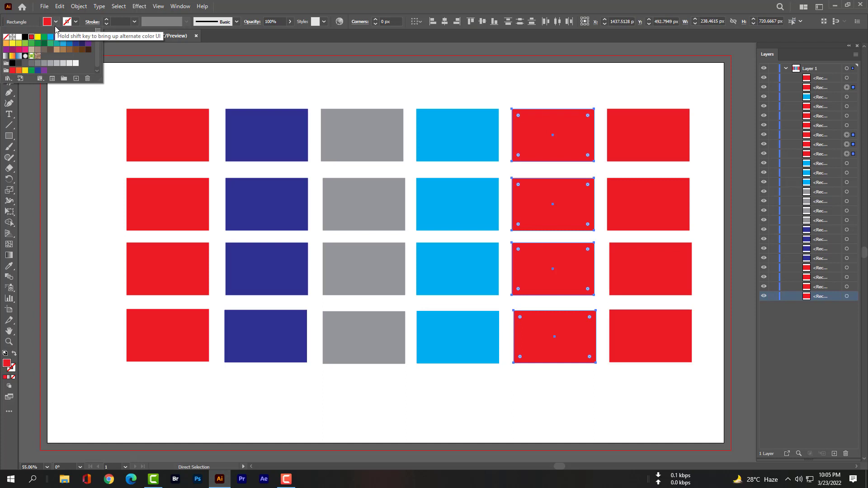
{"action": "left_click", "coordinate": [32, 44]}
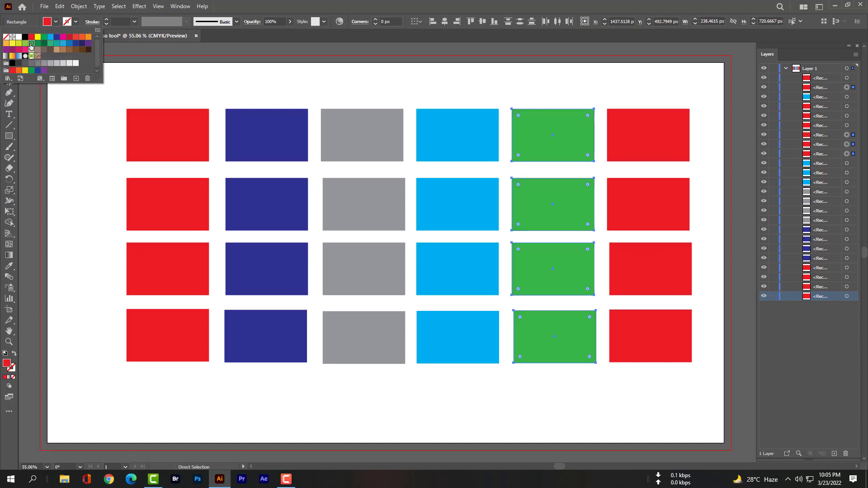
Select the four rectangles in the sixth column together, change their fill to light orange, and clear the selection
{"action": "left_click", "coordinate": [642, 143]}
{"action": "left_click", "coordinate": [647, 153]}
{"action": "left_click", "coordinate": [652, 194], "text": "shift"}
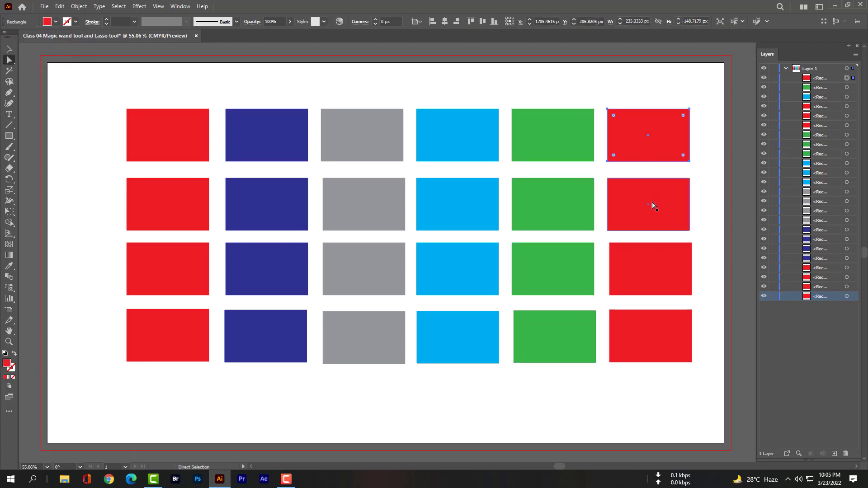
{"action": "left_click", "coordinate": [652, 271], "text": "shift"}
{"action": "left_click", "coordinate": [652, 317], "text": "shift"}
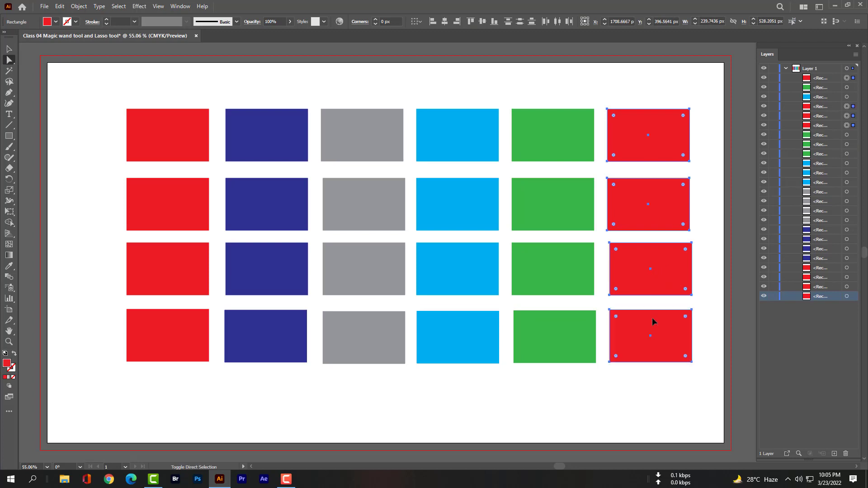
{"action": "left_click", "coordinate": [56, 22]}
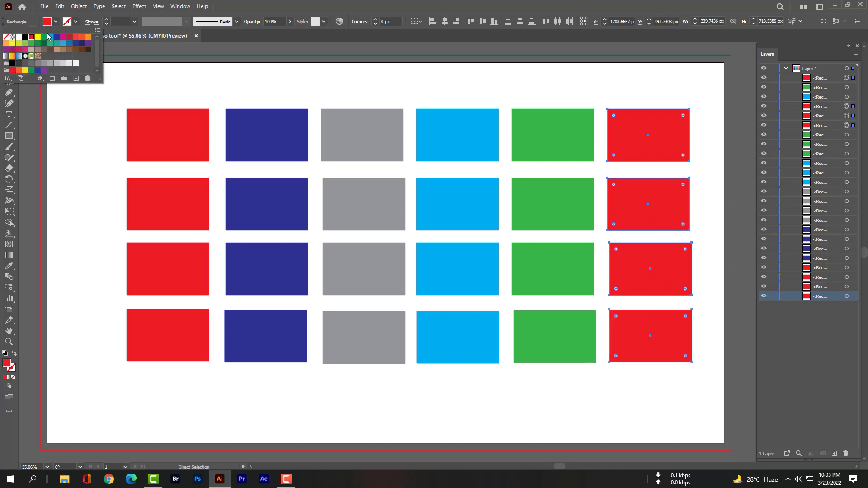
{"action": "left_click", "coordinate": [7, 44]}
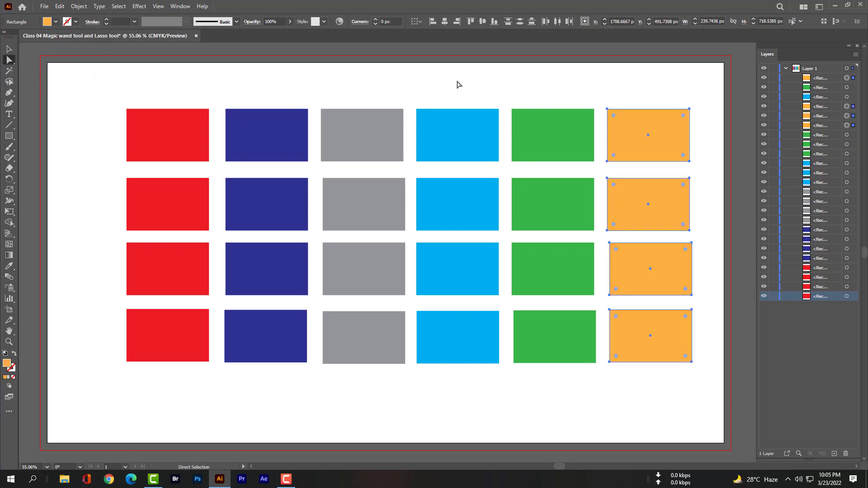
{"action": "left_click", "coordinate": [535, 413]}
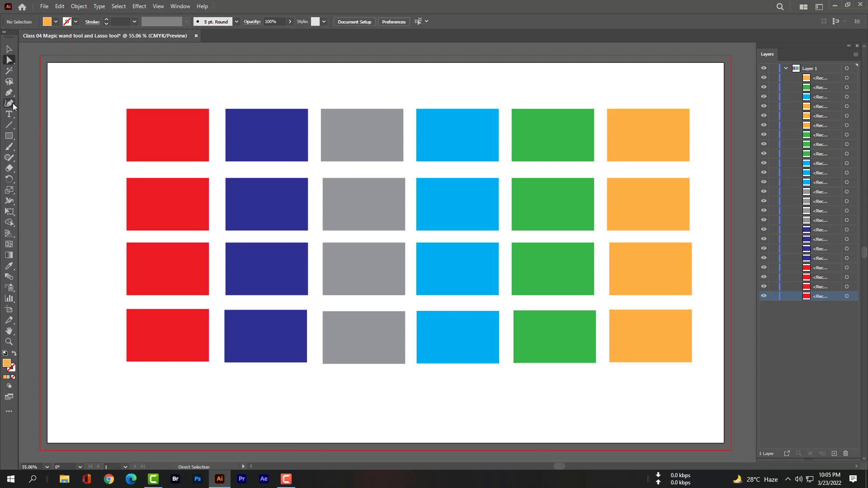
Use the Magic Wand tool to select all red rectangles, and switch the selection to all orange rectangles
{"action": "left_click", "coordinate": [11, 72]}
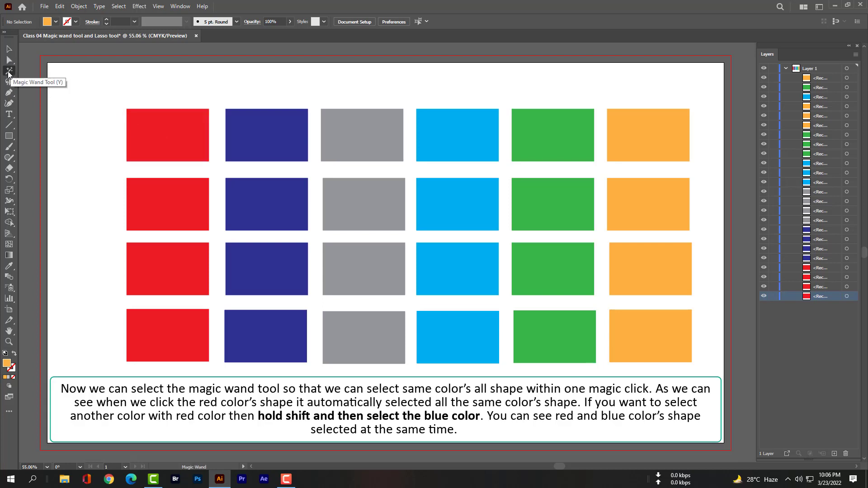
{"action": "left_click", "coordinate": [146, 146]}
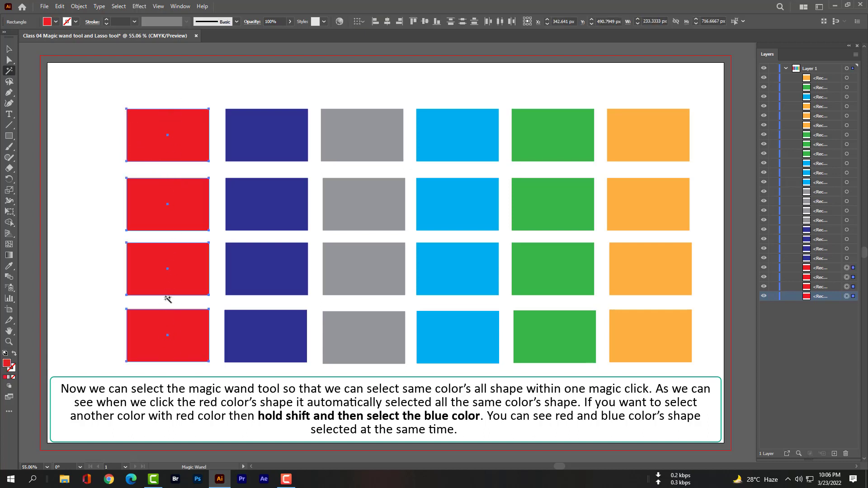
{"action": "left_click", "coordinate": [638, 146]}
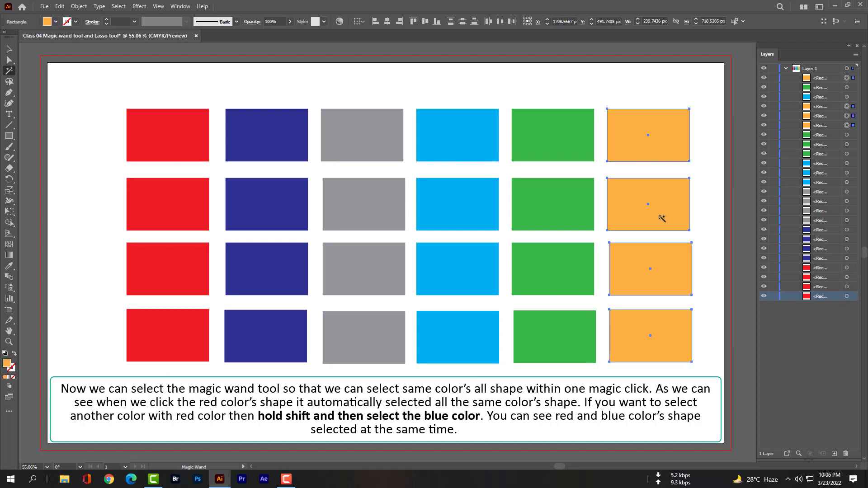
Select all red rectangles with the Magic Wand and add the dark blue and grey ones to the selection
{"action": "left_click", "coordinate": [187, 152]}
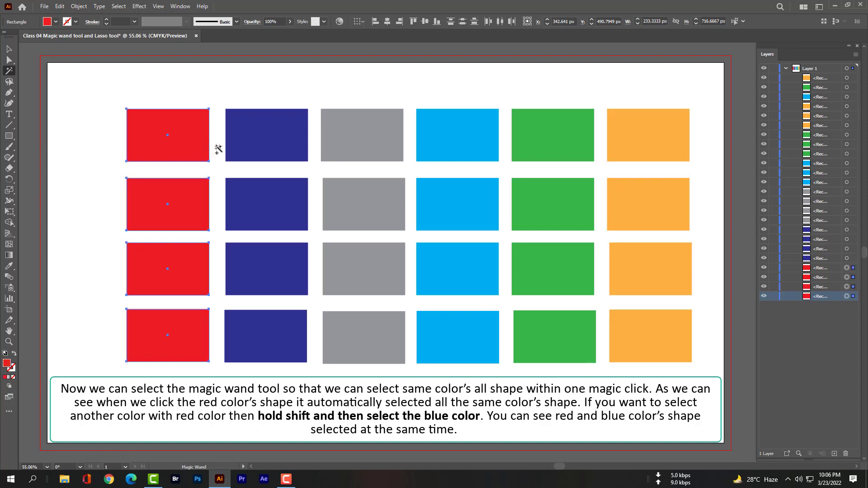
{"action": "left_click", "coordinate": [247, 146], "text": "shift"}
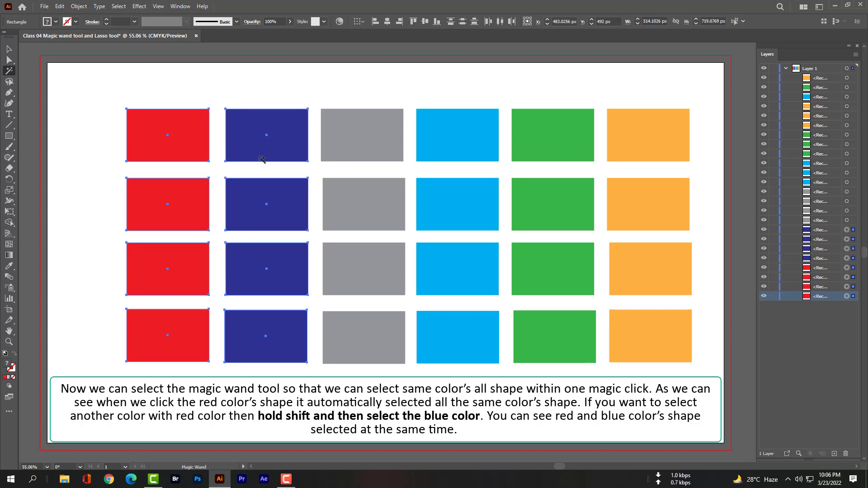
{"action": "left_click", "coordinate": [353, 148], "text": "shift"}
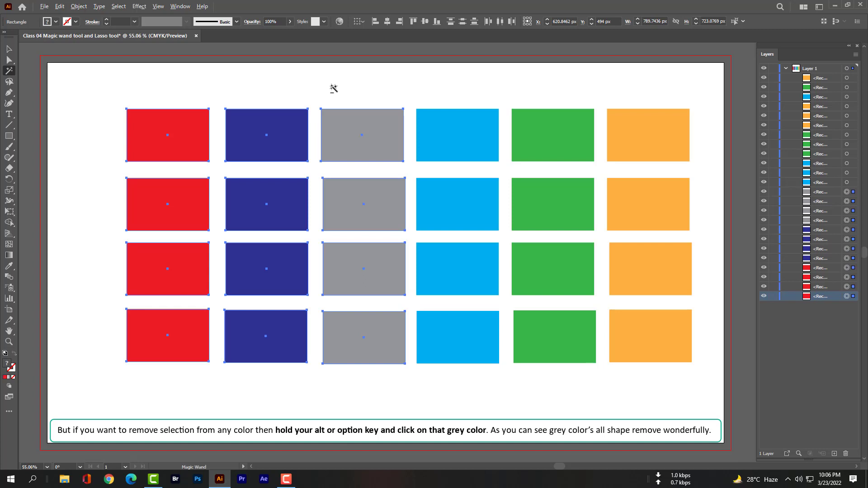
Remove the grey and red rectangles from the Magic Wand selection, and deselect the remaining dark blue ones
{"action": "left_click", "coordinate": [345, 130], "text": "alt"}
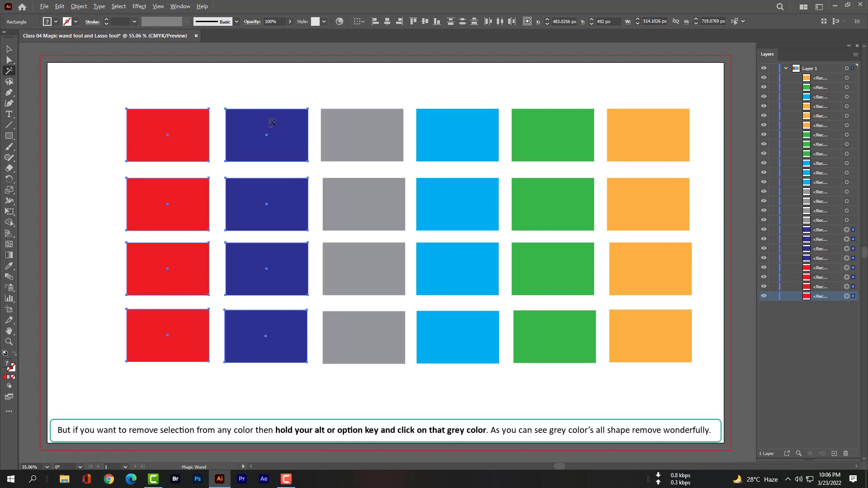
{"action": "left_click", "coordinate": [186, 131], "text": "alt"}
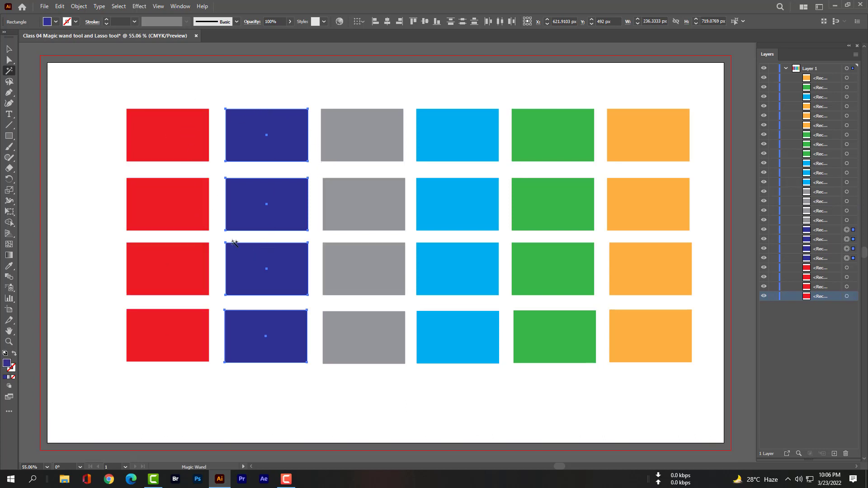
{"action": "left_click", "coordinate": [291, 237]}
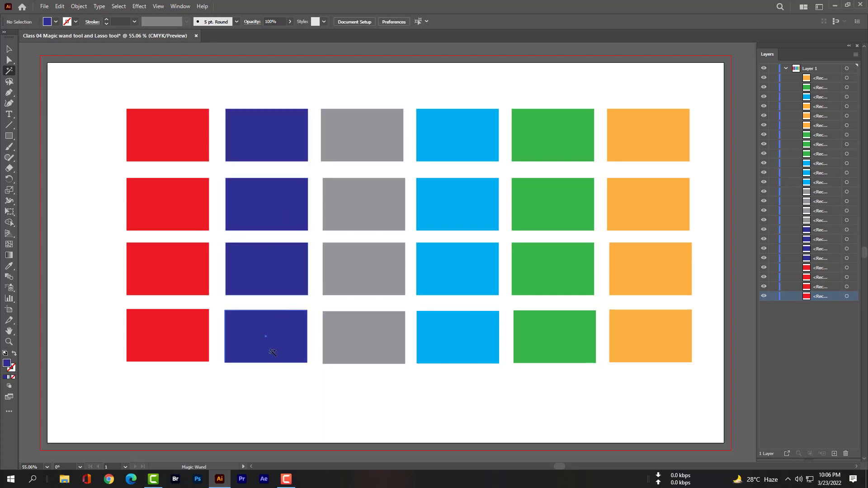
Select all red rectangles with the Magic Wand, try black, light blue and dark blue fills, settle on purple, and deselect
{"action": "left_click", "coordinate": [184, 150]}
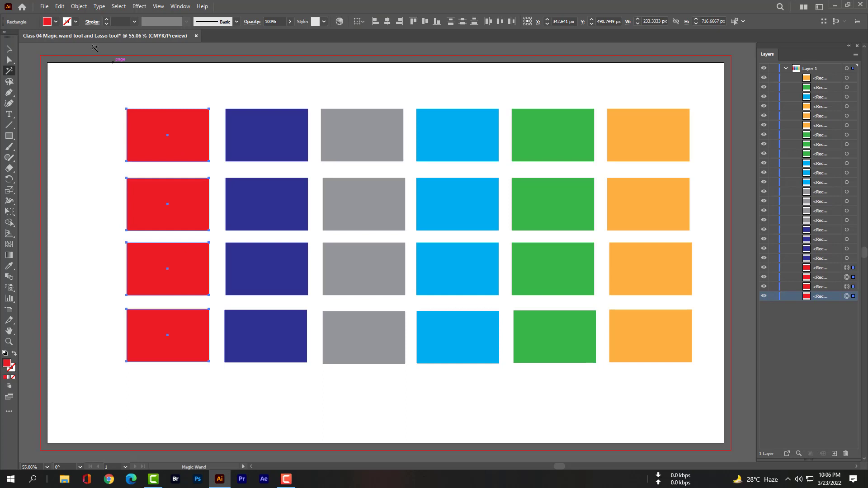
{"action": "left_click", "coordinate": [56, 21]}
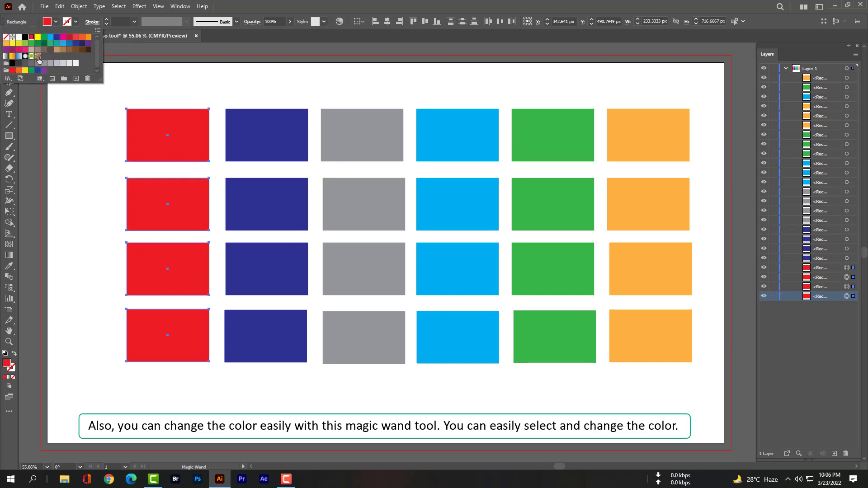
{"action": "left_click", "coordinate": [12, 63]}
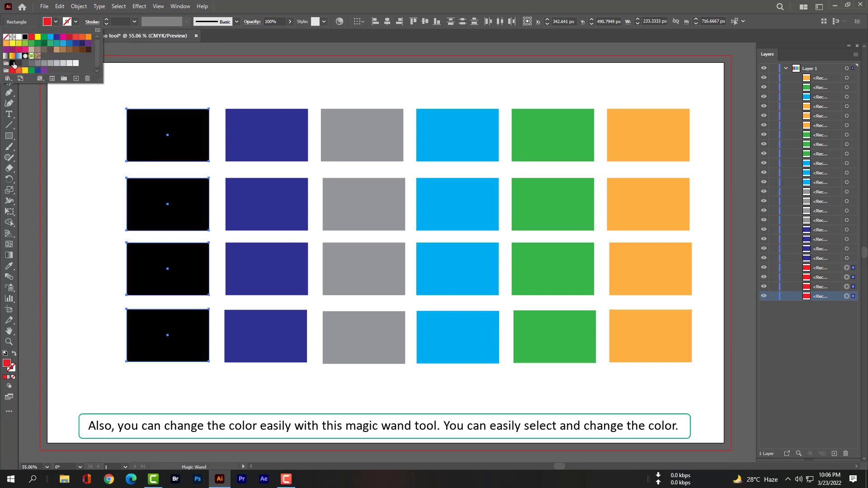
{"action": "left_click", "coordinate": [63, 44]}
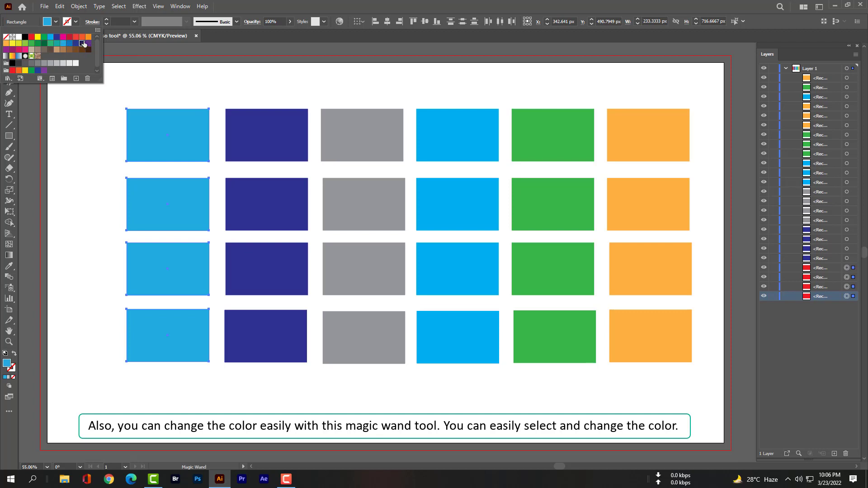
{"action": "left_click", "coordinate": [83, 43]}
{"action": "left_click", "coordinate": [89, 44]}
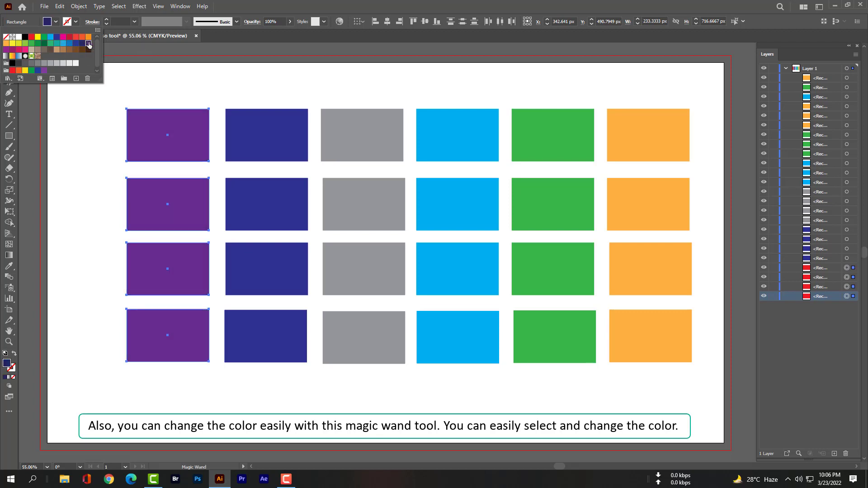
{"action": "left_click", "coordinate": [237, 77]}
{"action": "left_click", "coordinate": [240, 82]}
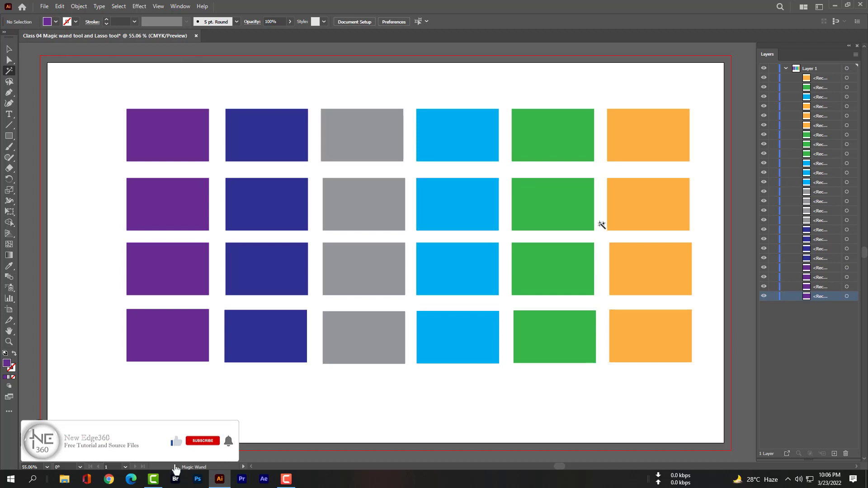
Select all orange rectangles with the Magic Wand, fill them with a darker green than the fifth column, and deselect
{"action": "left_click", "coordinate": [560, 138]}
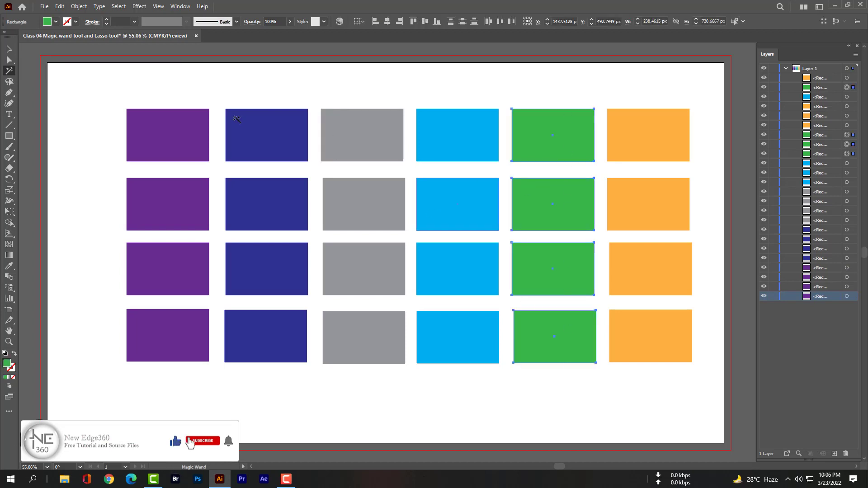
{"action": "left_click", "coordinate": [623, 144]}
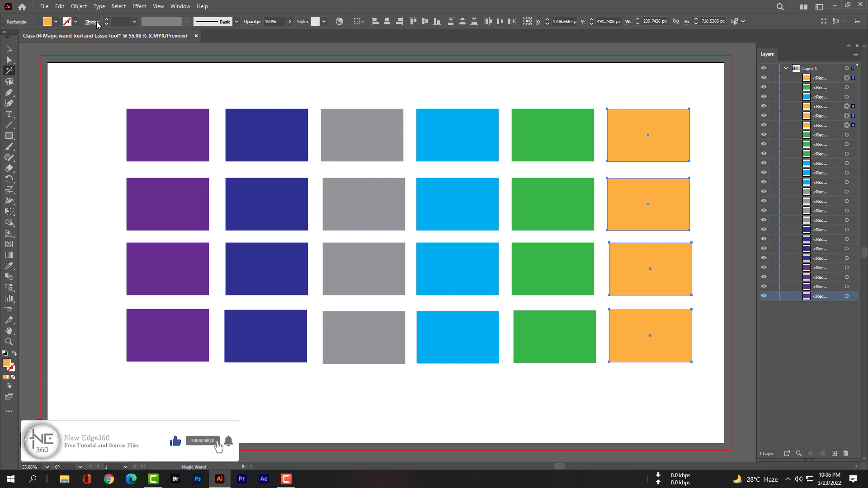
{"action": "left_click", "coordinate": [56, 22]}
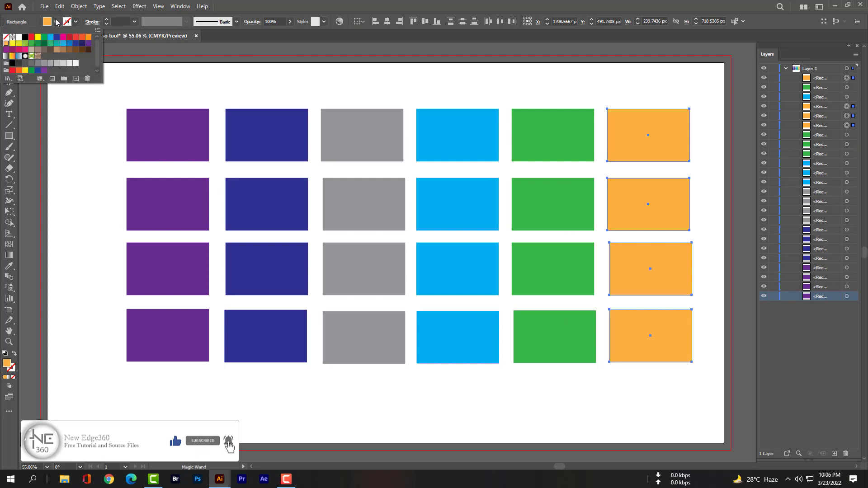
{"action": "left_click", "coordinate": [31, 70]}
{"action": "left_click", "coordinate": [530, 77]}
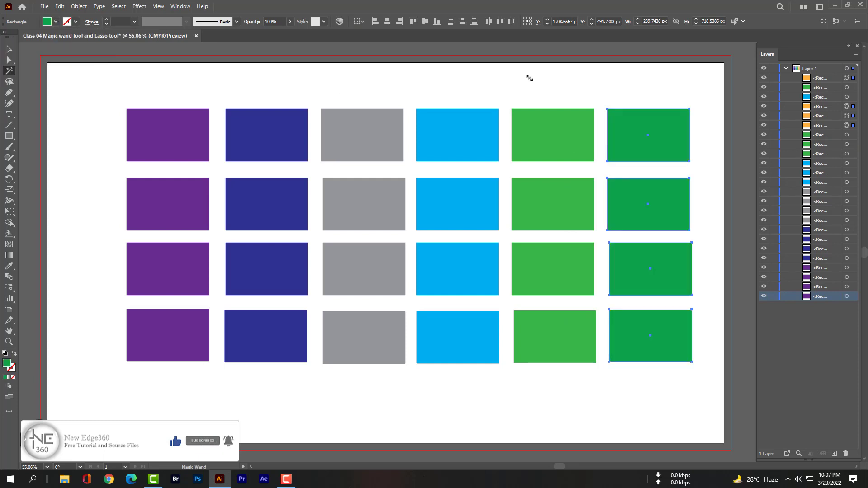
{"action": "left_click", "coordinate": [295, 89]}
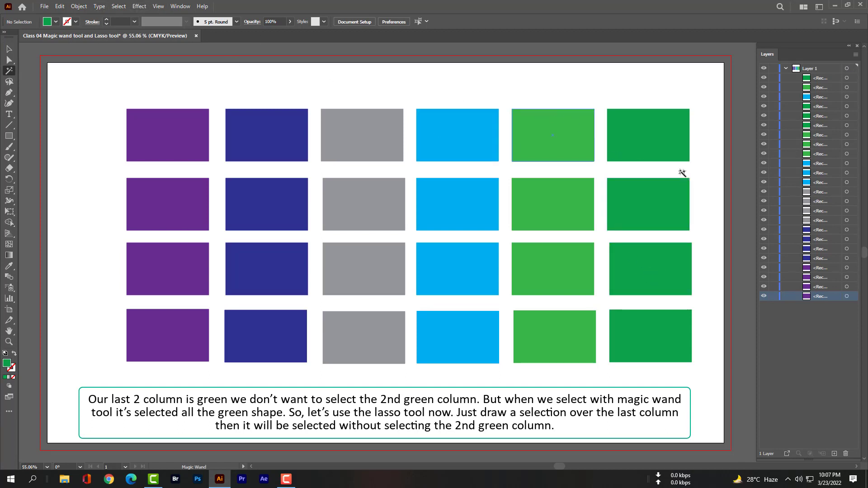
Try to select only the dark green last column with the Magic Wand, and clear the selection
{"action": "left_click", "coordinate": [653, 149]}
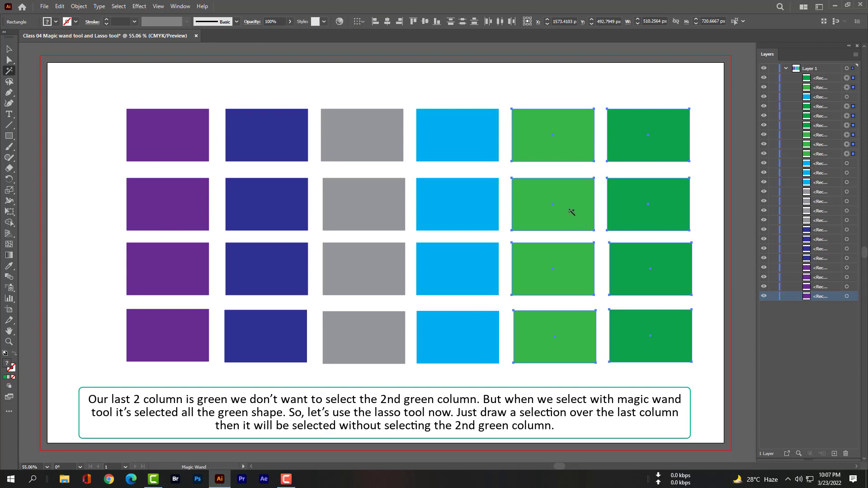
{"action": "left_click", "coordinate": [601, 242]}
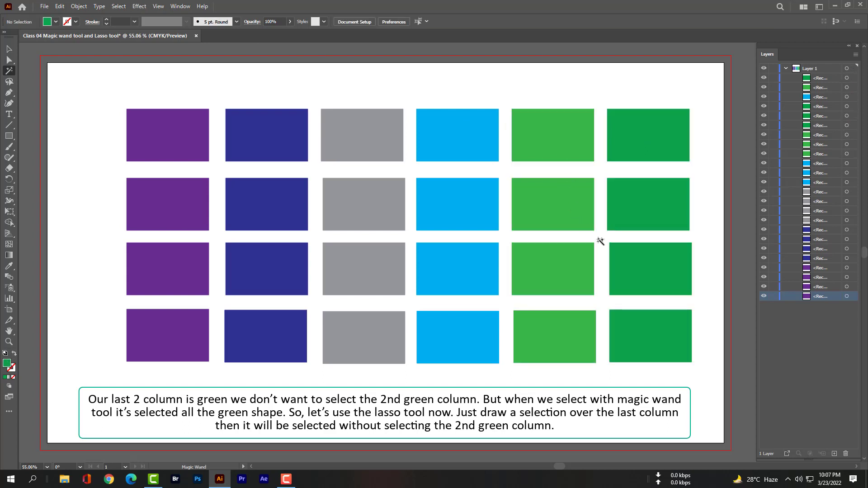
Replace the Magic Wand selection of both green columns with a Lasso selection of only the four darker green rectangles in the last column
{"action": "left_click", "coordinate": [657, 148]}
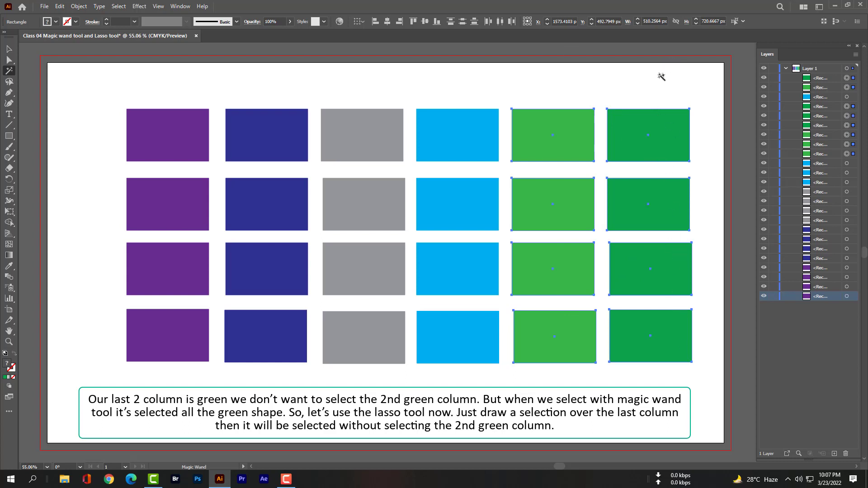
{"action": "left_click", "coordinate": [10, 82]}
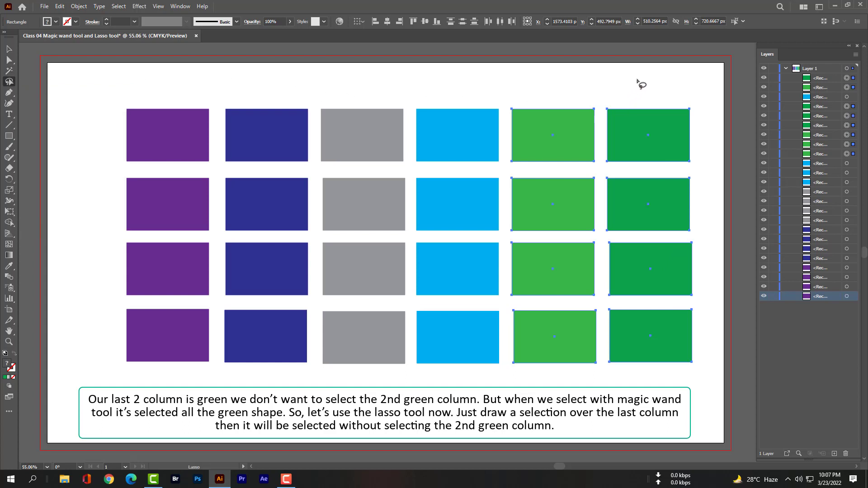
{"action": "left_click_drag", "start_coordinate": [638, 79], "coordinate": [653, 374]}
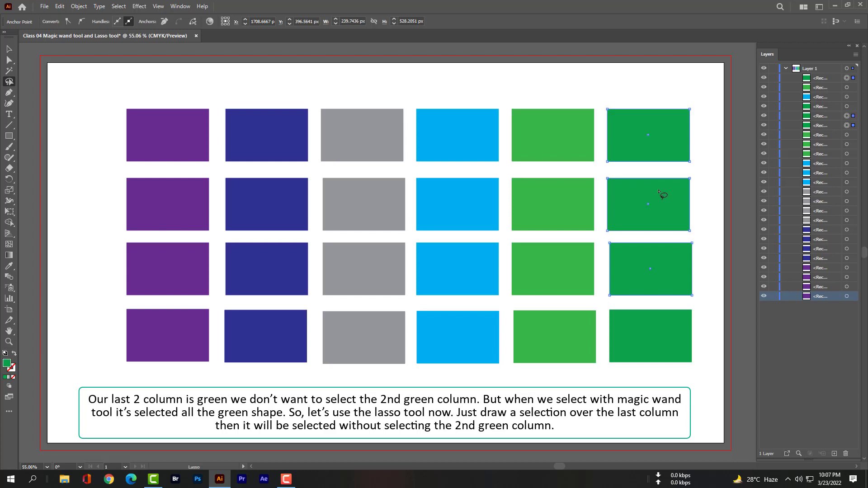
{"action": "left_click_drag", "start_coordinate": [661, 87], "coordinate": [658, 384]}
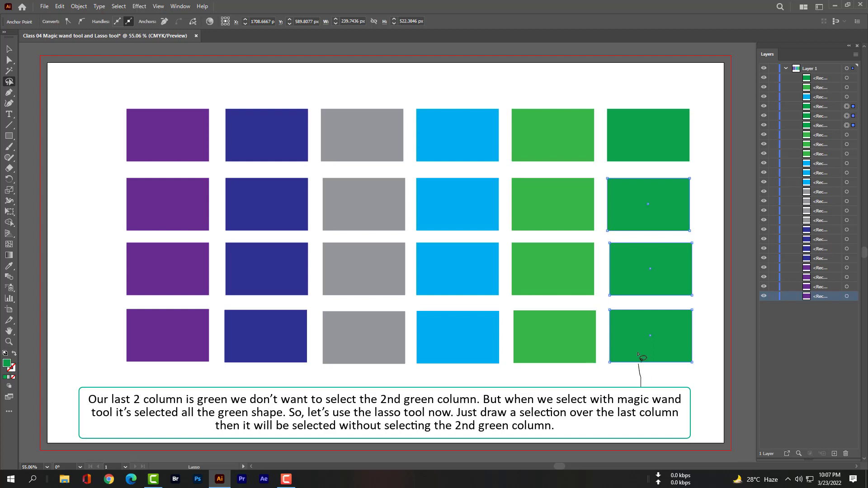
{"action": "mouse_move", "coordinate": [639, 355]}
{"action": "left_mouse_down"}
{"action": "mouse_move", "coordinate": [630, 91]}
{"action": "mouse_move", "coordinate": [645, 96]}
{"action": "mouse_move", "coordinate": [660, 125]}
{"action": "mouse_move", "coordinate": [643, 395]}
{"action": "left_mouse_up"}
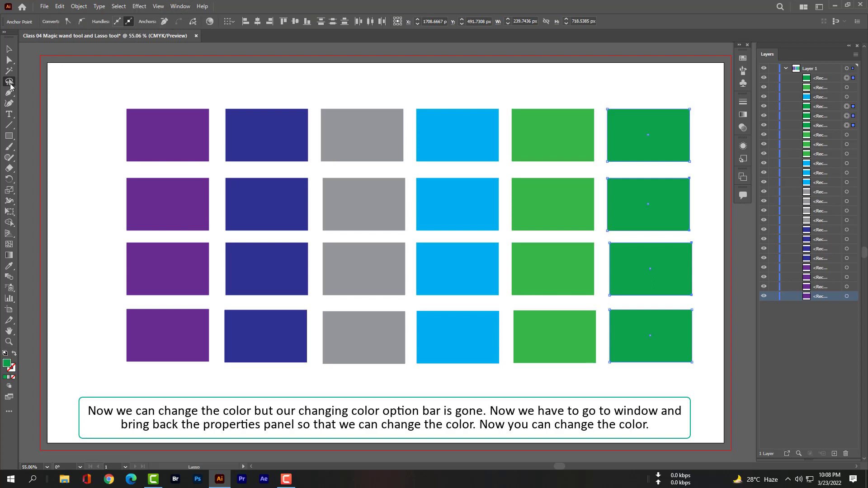
Show the Properties panel and fill the selected last-column rectangles with CMYK Red
{"action": "left_click", "coordinate": [180, 7]}
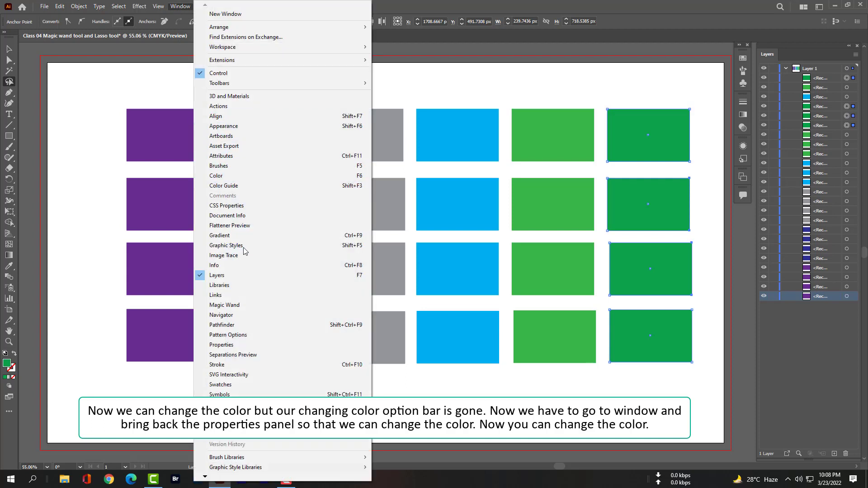
{"action": "left_click", "coordinate": [244, 345]}
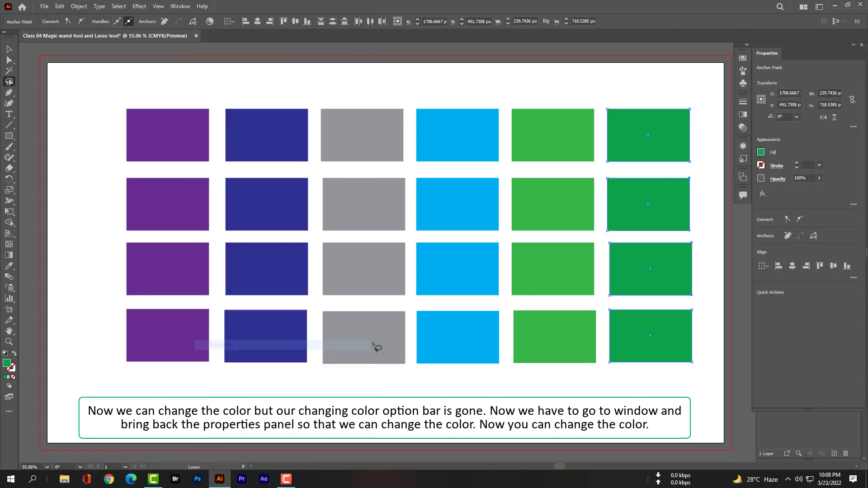
{"action": "left_click", "coordinate": [761, 154]}
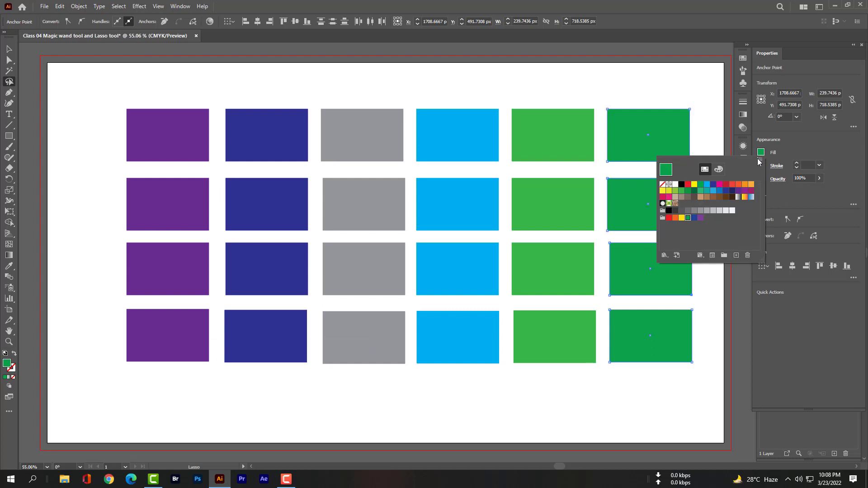
{"action": "left_click", "coordinate": [688, 185]}
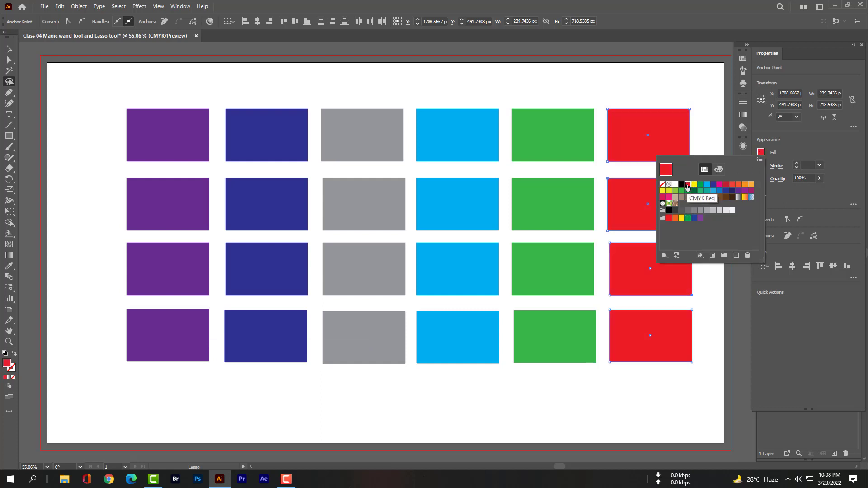
{"action": "left_click", "coordinate": [779, 332]}
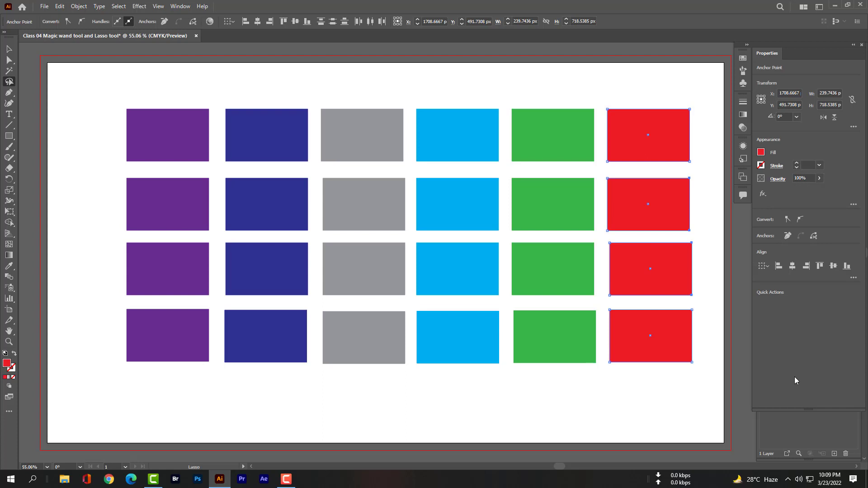
Dock the Properties and Layers panels together in one group, and deselect the red rectangles
{"action": "left_click_drag", "start_coordinate": [770, 54], "coordinate": [686, 64]}
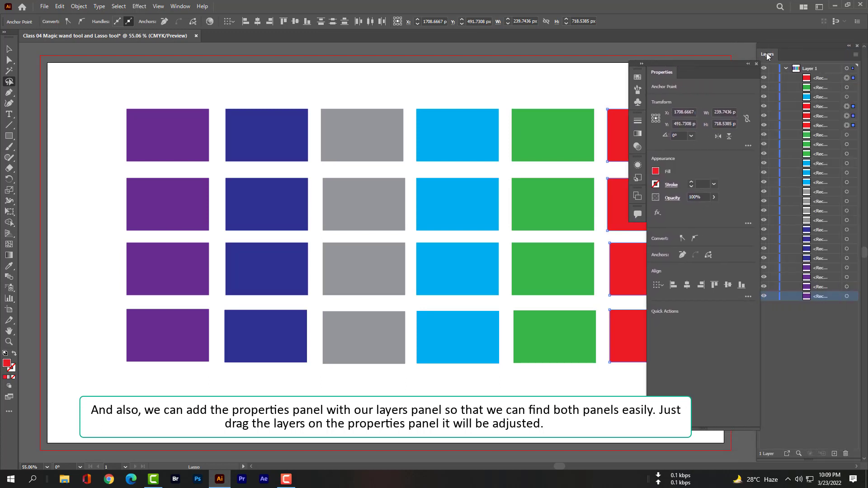
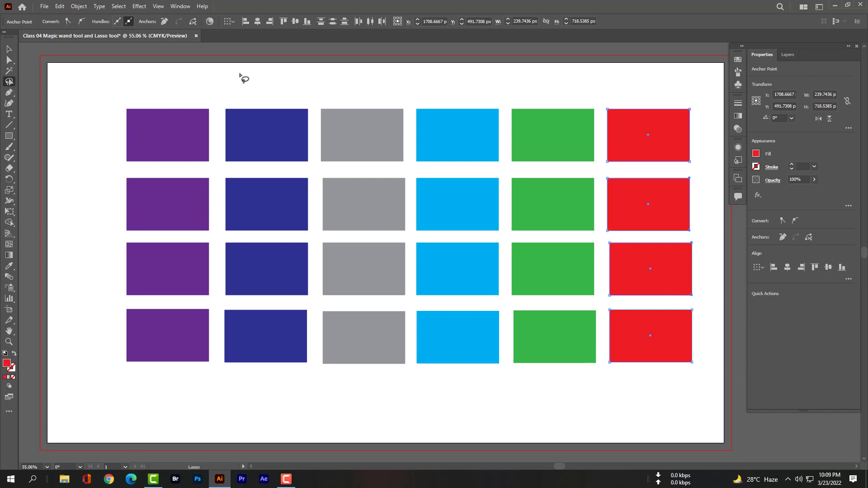
{"action": "left_click", "coordinate": [644, 78]}
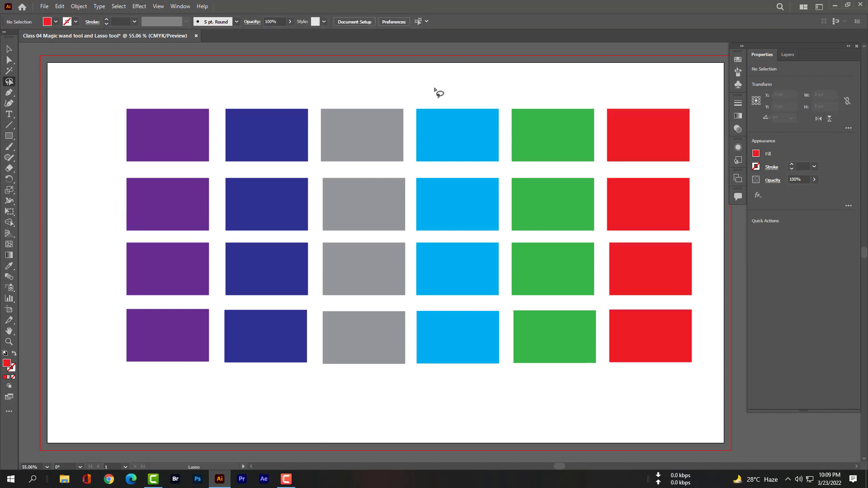
Lasso the top-row grey and light blue rectangles, try a black fill, settle on the brown swirl pattern, and deselect
{"action": "left_click_drag", "start_coordinate": [362, 139], "coordinate": [445, 138]}
{"action": "mouse_move", "coordinate": [463, 88]}
{"action": "left_mouse_down"}
{"action": "mouse_move", "coordinate": [468, 119]}
{"action": "mouse_move", "coordinate": [413, 158]}
{"action": "mouse_move", "coordinate": [370, 128]}
{"action": "mouse_move", "coordinate": [424, 94]}
{"action": "mouse_move", "coordinate": [468, 101]}
{"action": "left_mouse_up"}
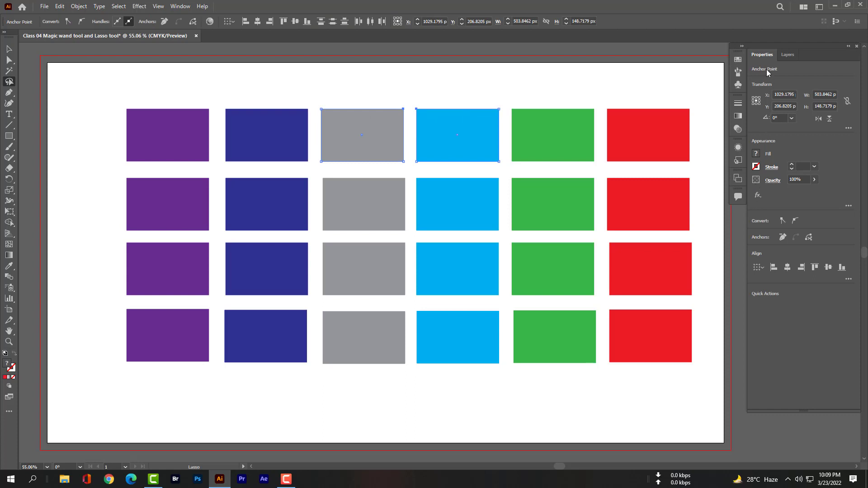
{"action": "left_click", "coordinate": [755, 154]}
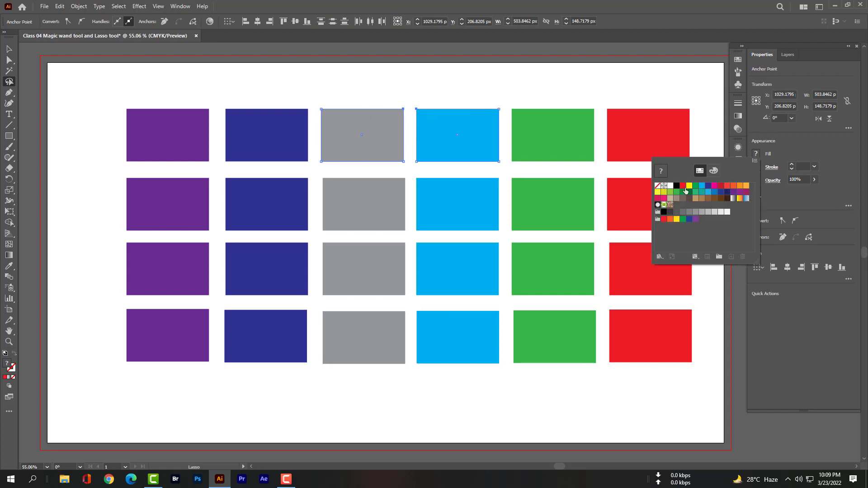
{"action": "left_click", "coordinate": [677, 187]}
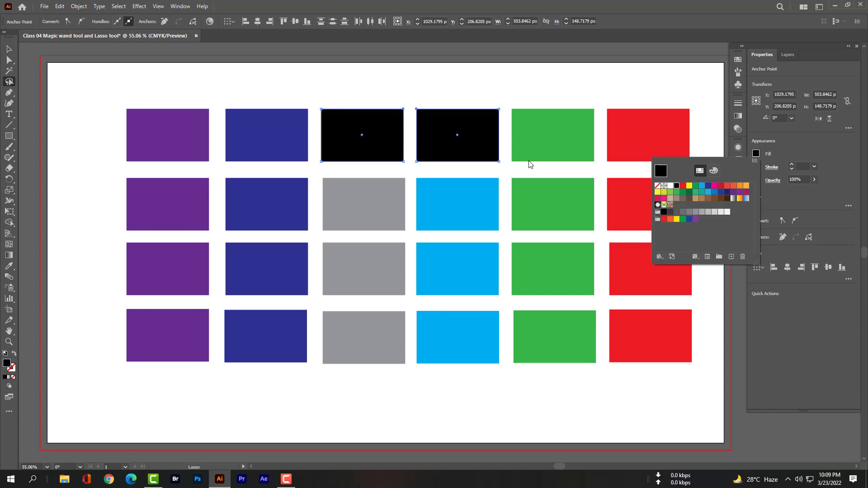
{"action": "left_click", "coordinate": [670, 205]}
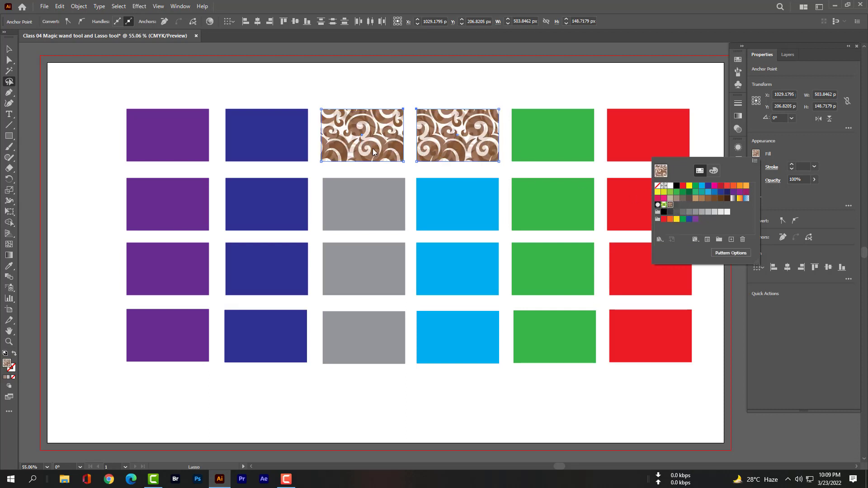
{"action": "left_click", "coordinate": [311, 93]}
{"action": "left_click", "coordinate": [281, 78]}
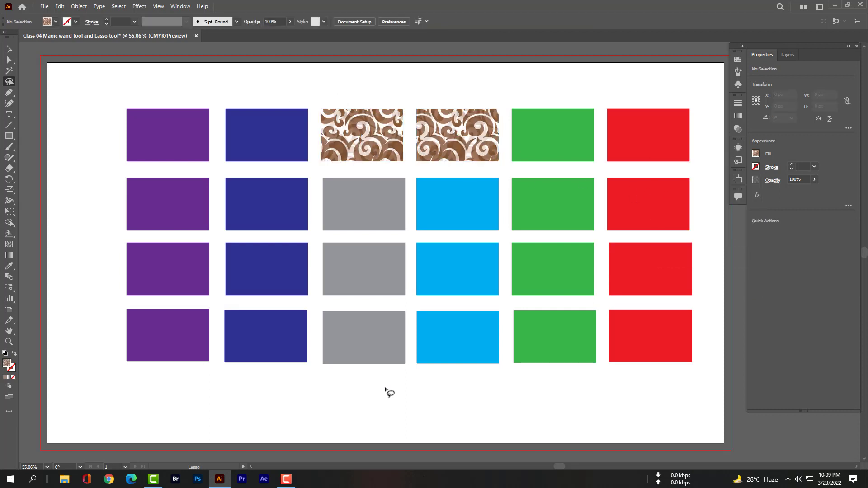
Lasso the bottom-row green and third-row red rectangles, fill both with light brown, and deselect
{"action": "left_click_drag", "start_coordinate": [534, 371], "coordinate": [630, 279]}
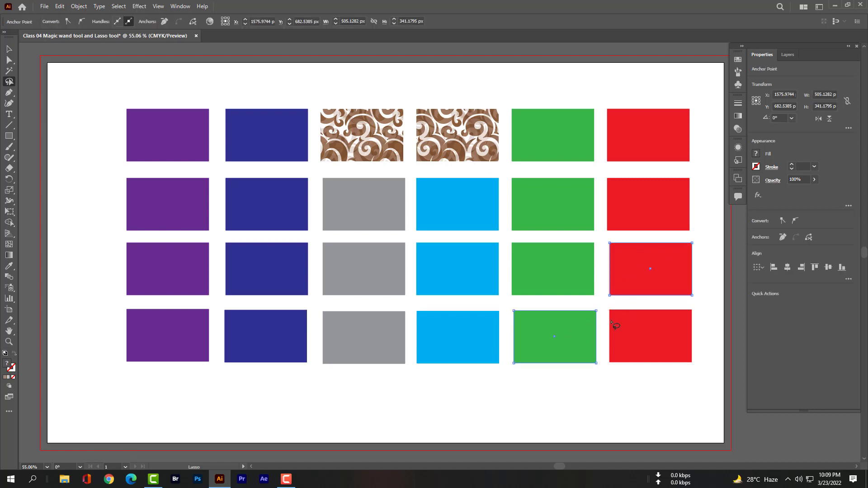
{"action": "left_click", "coordinate": [756, 155]}
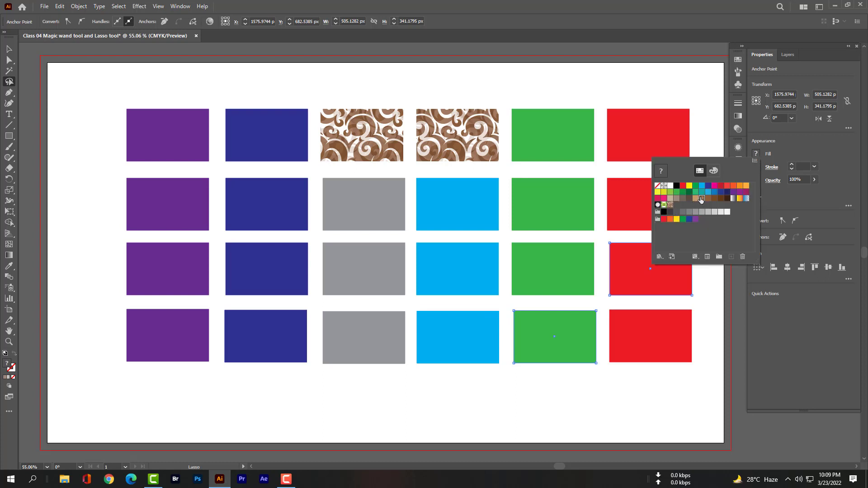
{"action": "left_click", "coordinate": [701, 201]}
{"action": "left_click", "coordinate": [224, 398]}
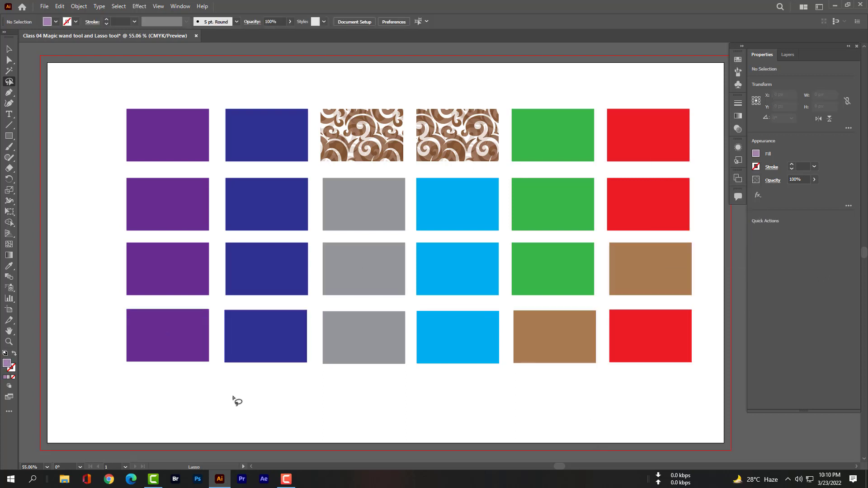
Select the two swirl-patterned rectangles with the Lasso, and deselect them
{"action": "mouse_move", "coordinate": [367, 87]}
{"action": "left_mouse_down"}
{"action": "mouse_move", "coordinate": [404, 118]}
{"action": "mouse_move", "coordinate": [446, 131]}
{"action": "mouse_move", "coordinate": [460, 125]}
{"action": "mouse_move", "coordinate": [436, 84]}
{"action": "mouse_move", "coordinate": [366, 88]}
{"action": "left_mouse_up"}
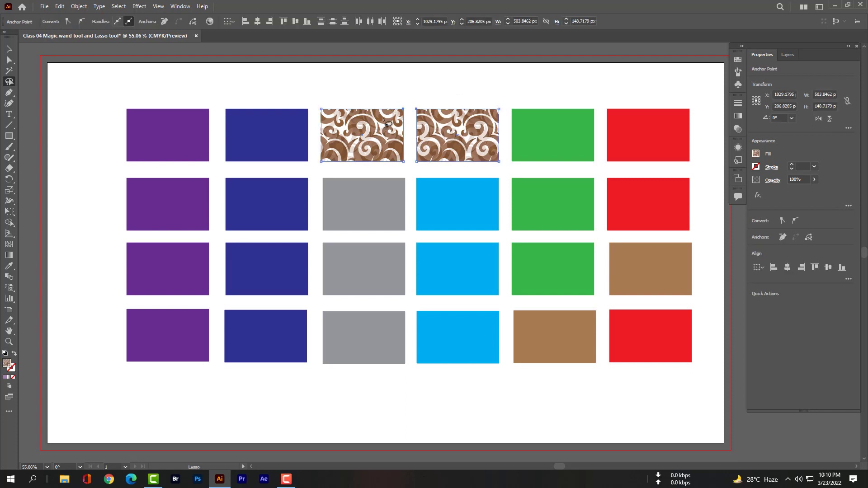
{"action": "left_click", "coordinate": [407, 405]}
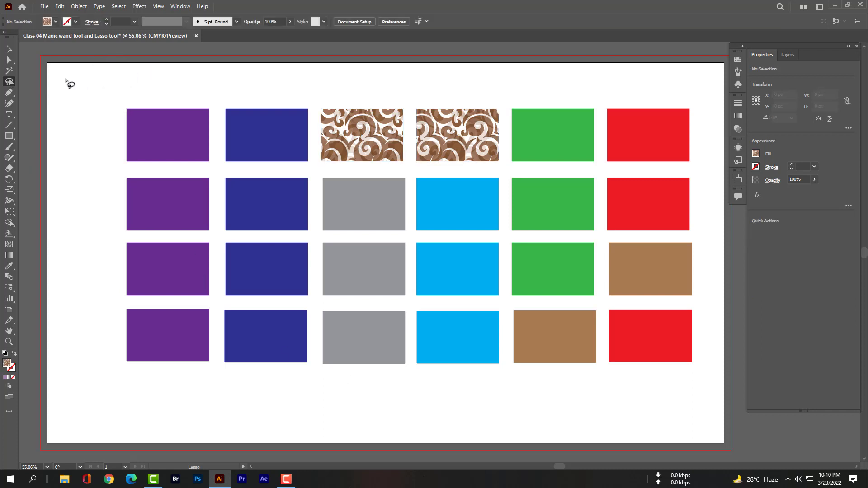
Select the purple column with the Magic Wand, add the dark blue column to the selection, and remove it again
{"action": "left_click", "coordinate": [10, 70]}
{"action": "left_click", "coordinate": [134, 121]}
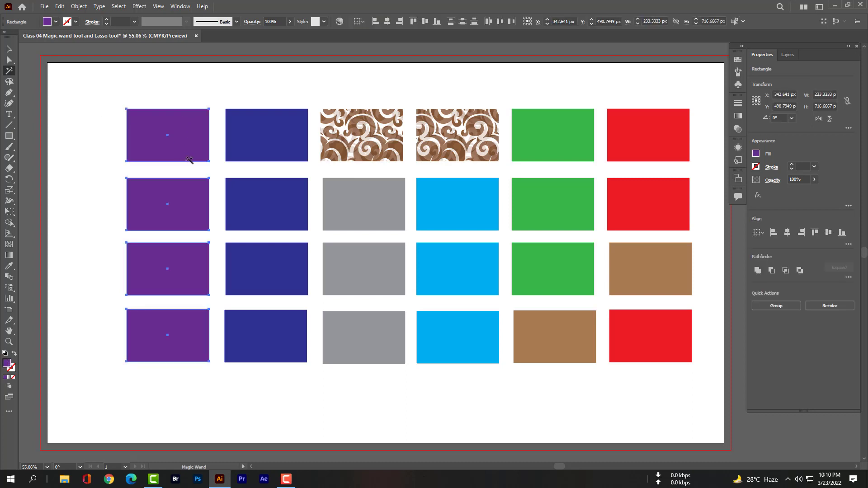
{"action": "left_click", "coordinate": [262, 150], "text": "shift"}
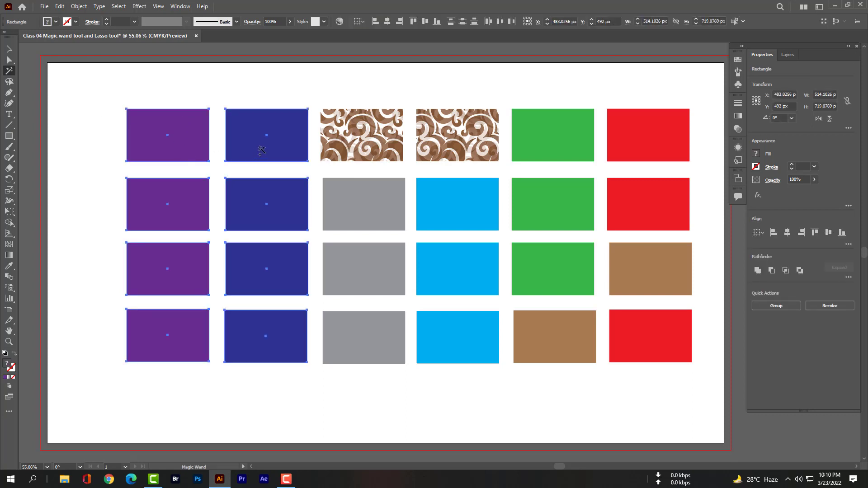
{"action": "left_click", "coordinate": [254, 139], "text": "alt"}
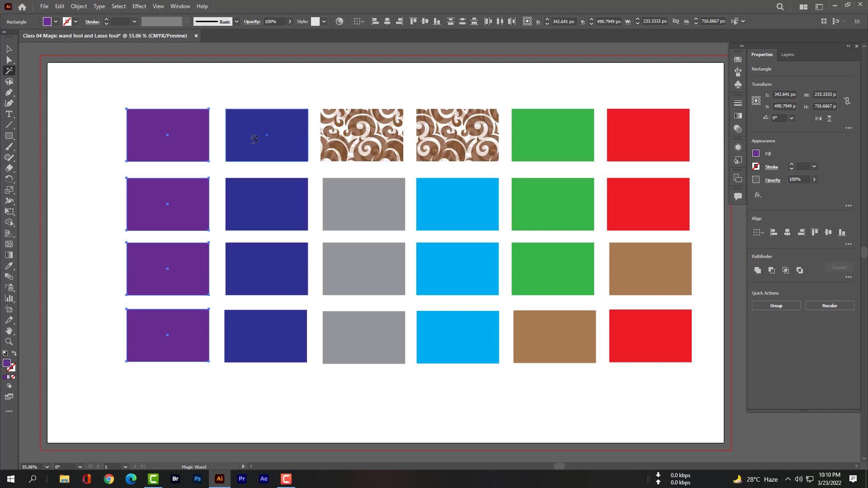
Fill the selected first-column rectangles with dark green, and deselect
{"action": "left_click", "coordinate": [757, 154]}
{"action": "left_click", "coordinate": [689, 193]}
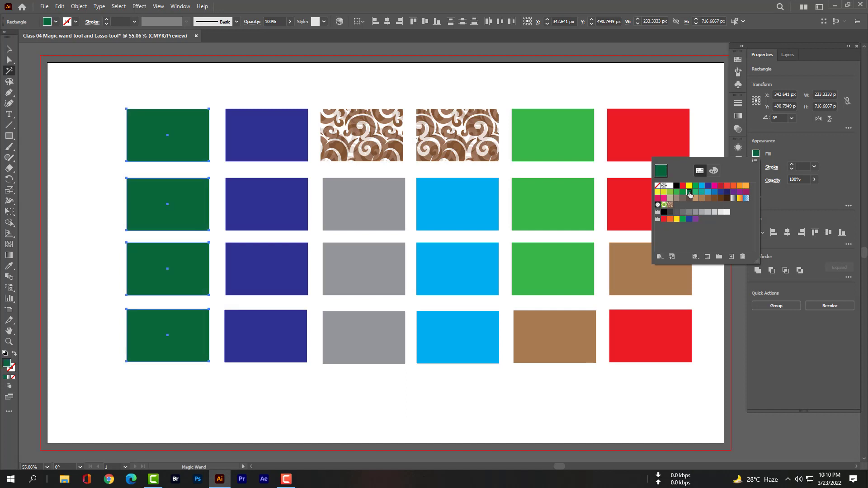
{"action": "left_click", "coordinate": [492, 79]}
Lasso the three green fifth-column rectangles, and add the top red and the two middle dark blue rectangles to the selection
{"action": "left_click", "coordinate": [12, 86]}
{"action": "left_click_drag", "start_coordinate": [557, 95], "coordinate": [558, 277]}
{"action": "mouse_move", "coordinate": [593, 303]}
{"action": "left_mouse_down"}
{"action": "mouse_move", "coordinate": [553, 268]}
{"action": "mouse_move", "coordinate": [527, 134]}
{"action": "mouse_move", "coordinate": [549, 87]}
{"action": "mouse_move", "coordinate": [601, 230]}
{"action": "mouse_move", "coordinate": [583, 293]}
{"action": "left_mouse_up"}
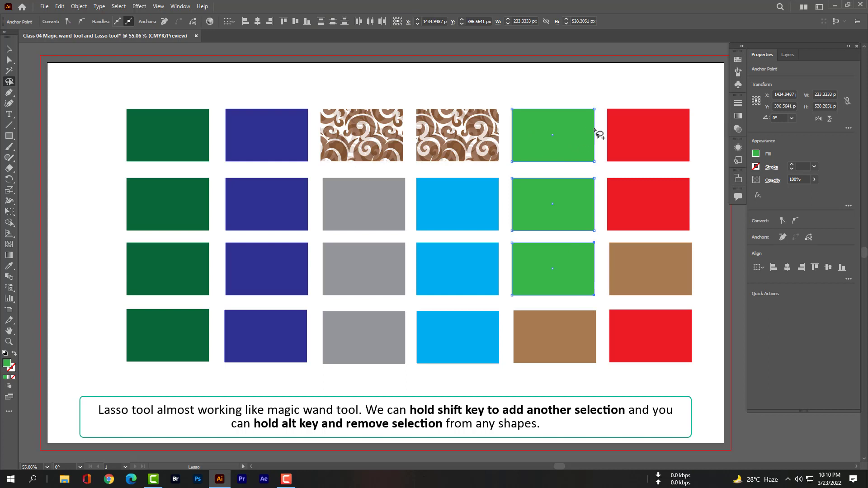
{"action": "mouse_move", "coordinate": [618, 101]}
{"action": "left_mouse_down"}
{"action": "mouse_move", "coordinate": [633, 149]}
{"action": "mouse_move", "coordinate": [662, 176]}
{"action": "mouse_move", "coordinate": [676, 123]}
{"action": "mouse_move", "coordinate": [616, 100]}
{"action": "left_mouse_up"}
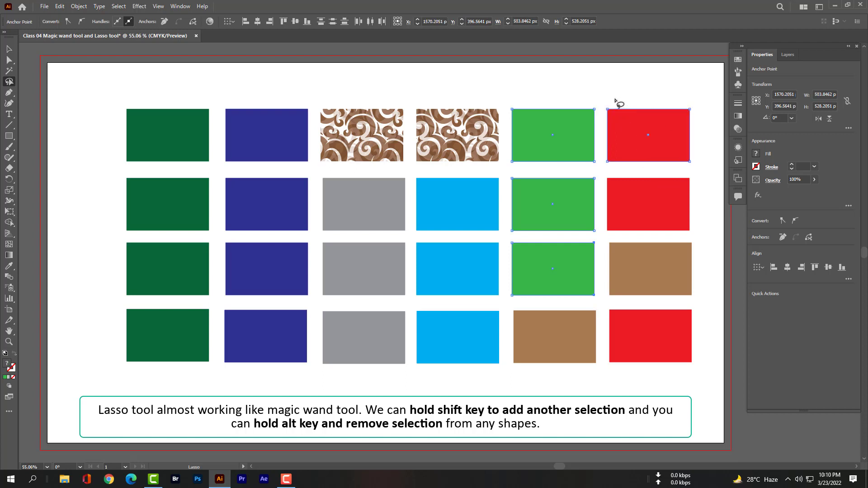
{"action": "mouse_move", "coordinate": [218, 177]}
{"action": "left_mouse_down"}
{"action": "mouse_move", "coordinate": [242, 181]}
{"action": "mouse_move", "coordinate": [269, 251]}
{"action": "mouse_move", "coordinate": [247, 279]}
{"action": "mouse_move", "coordinate": [226, 221]}
{"action": "mouse_move", "coordinate": [232, 177]}
{"action": "left_mouse_up"}
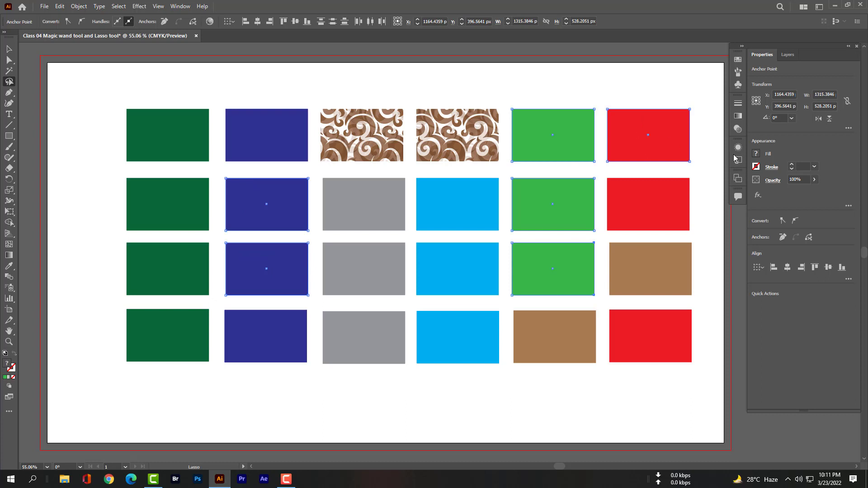
Fill the six selected green, red and dark blue rectangles with purple, and deselect
{"action": "left_click", "coordinate": [757, 154]}
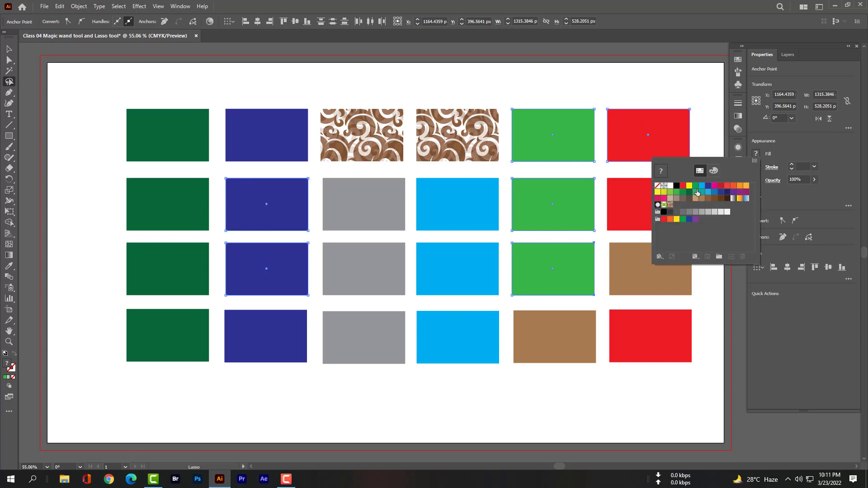
{"action": "left_click", "coordinate": [696, 219]}
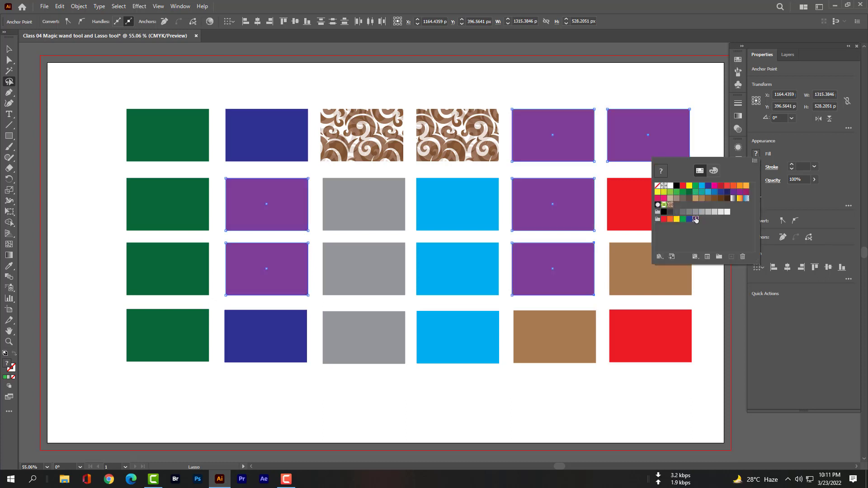
{"action": "left_click", "coordinate": [507, 401]}
{"action": "left_click", "coordinate": [481, 405]}
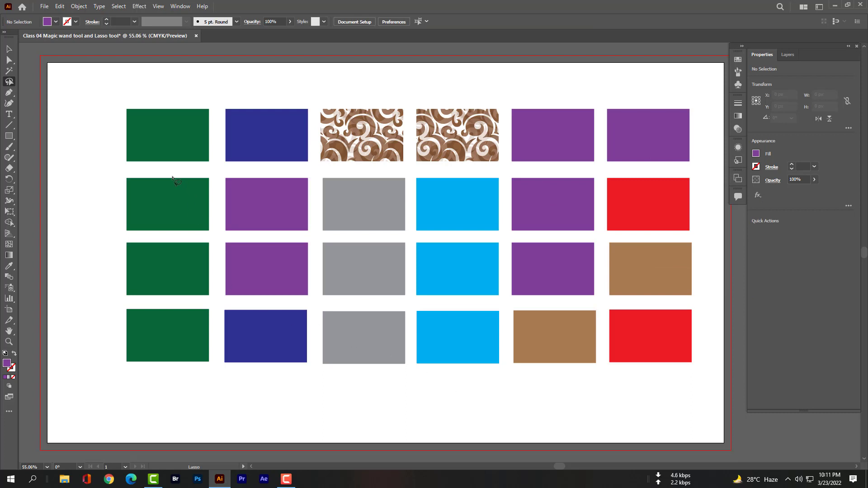
Lasso the top dark green rectangle, and add the bottom red, bottom grey and top fourth-column patterned rectangles to the selection
{"action": "mouse_move", "coordinate": [119, 83]}
{"action": "left_mouse_down"}
{"action": "mouse_move", "coordinate": [175, 157]}
{"action": "mouse_move", "coordinate": [173, 98]}
{"action": "mouse_move", "coordinate": [129, 88]}
{"action": "mouse_move", "coordinate": [175, 154]}
{"action": "mouse_move", "coordinate": [146, 92]}
{"action": "mouse_move", "coordinate": [121, 88]}
{"action": "left_mouse_up"}
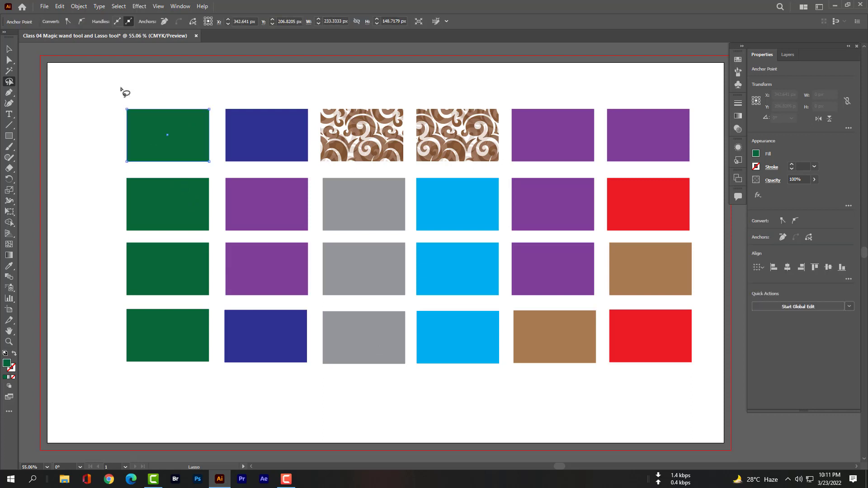
{"action": "mouse_move", "coordinate": [676, 392]}
{"action": "left_mouse_down"}
{"action": "mouse_move", "coordinate": [657, 328]}
{"action": "mouse_move", "coordinate": [642, 336]}
{"action": "mouse_move", "coordinate": [676, 392]}
{"action": "left_mouse_up"}
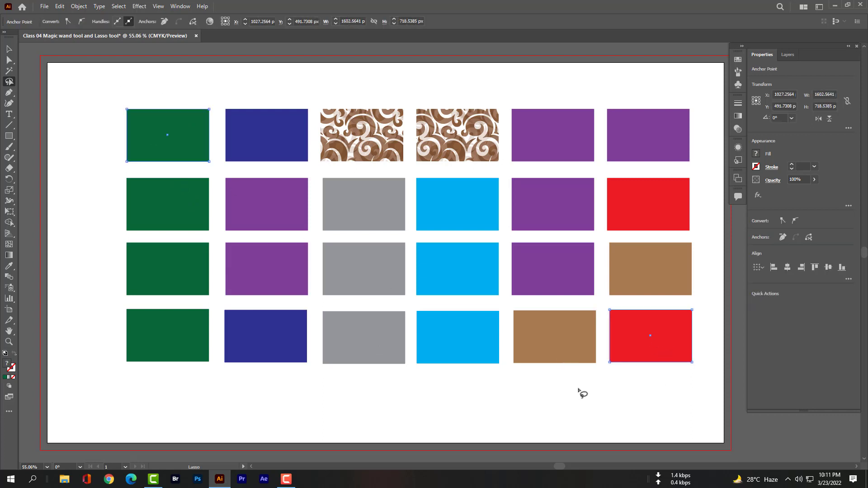
{"action": "mouse_move", "coordinate": [355, 385]}
{"action": "left_mouse_down"}
{"action": "mouse_move", "coordinate": [353, 328]}
{"action": "mouse_move", "coordinate": [370, 375]}
{"action": "mouse_move", "coordinate": [354, 388]}
{"action": "left_mouse_up"}
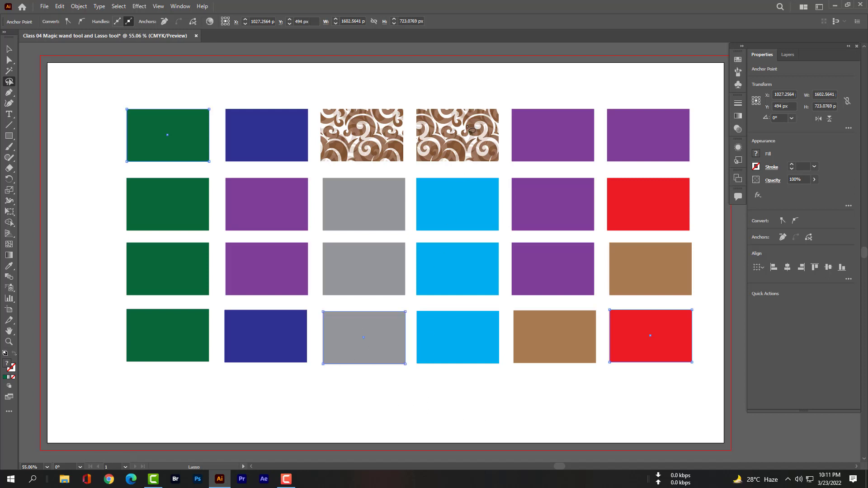
{"action": "mouse_move", "coordinate": [451, 87]}
{"action": "left_mouse_down"}
{"action": "mouse_move", "coordinate": [454, 107]}
{"action": "mouse_move", "coordinate": [487, 135]}
{"action": "mouse_move", "coordinate": [472, 102]}
{"action": "mouse_move", "coordinate": [451, 91]}
{"action": "left_mouse_up"}
{"action": "mouse_move", "coordinate": [440, 85]}
{"action": "left_mouse_down"}
{"action": "mouse_move", "coordinate": [448, 116]}
{"action": "mouse_move", "coordinate": [471, 111]}
{"action": "mouse_move", "coordinate": [440, 85]}
{"action": "mouse_move", "coordinate": [449, 91]}
{"action": "left_mouse_up"}
Fill the selected rectangles with light tan, give them a black 5 pt stroke, and deselect
{"action": "left_click", "coordinate": [756, 154]}
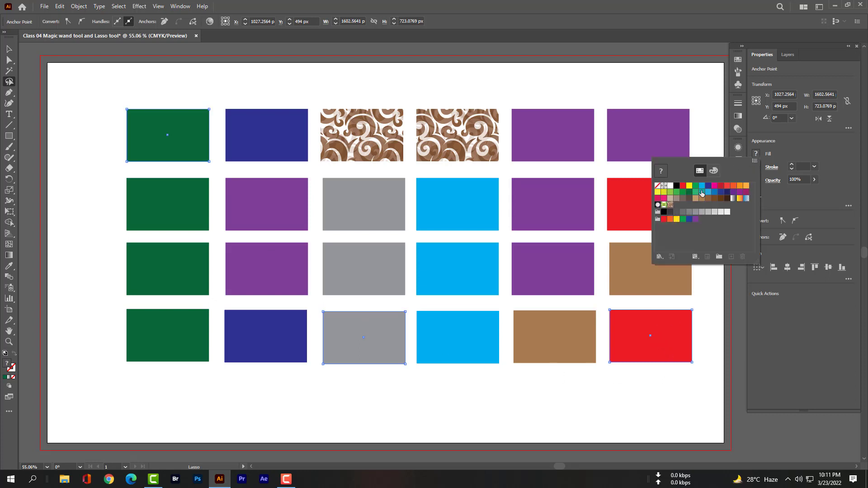
{"action": "left_click", "coordinate": [671, 198]}
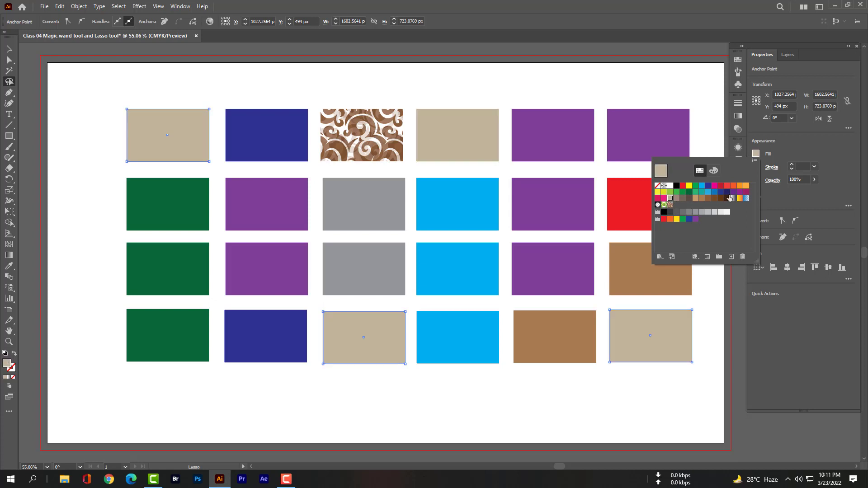
{"action": "left_click", "coordinate": [756, 167]}
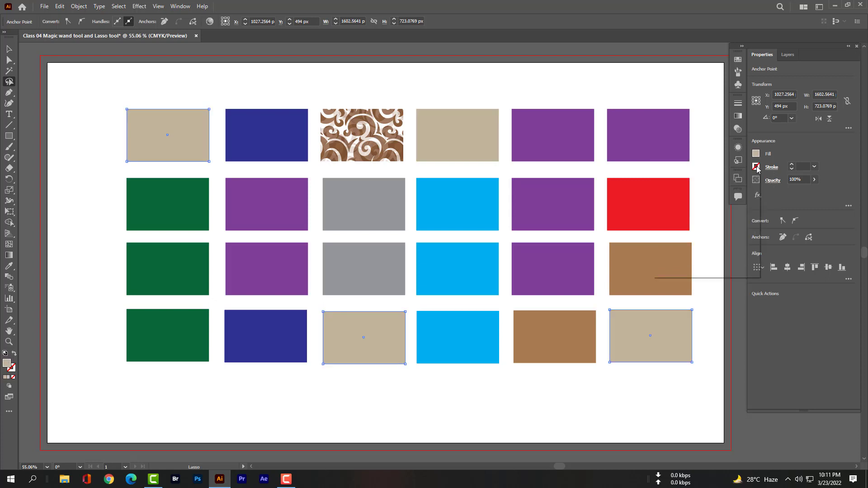
{"action": "left_click", "coordinate": [677, 199]}
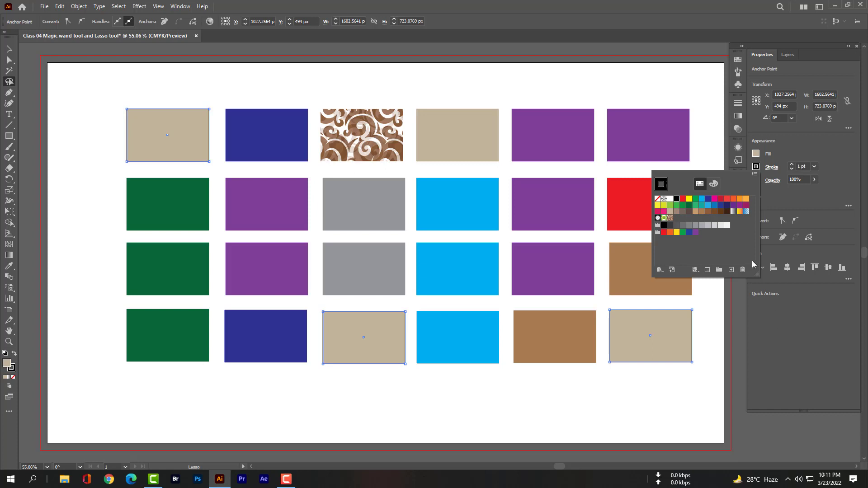
{"action": "left_click", "coordinate": [802, 166]}
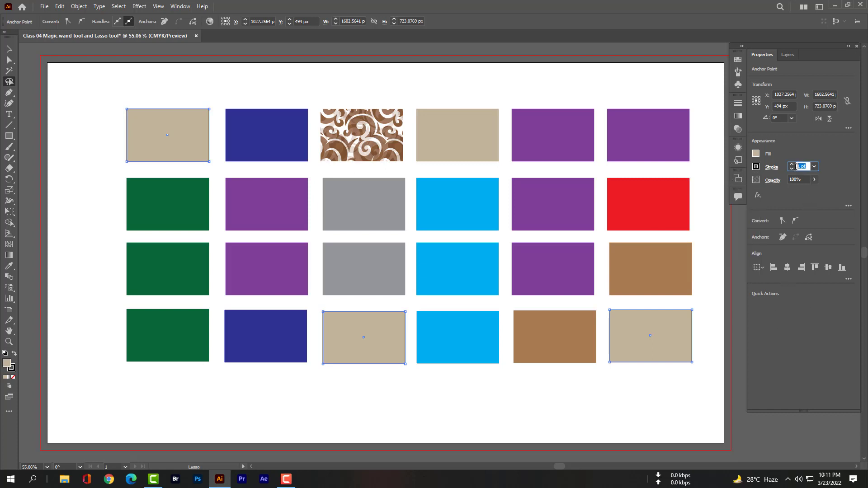
{"action": "type", "text": "5"}
{"action": "key", "text": "Return"}
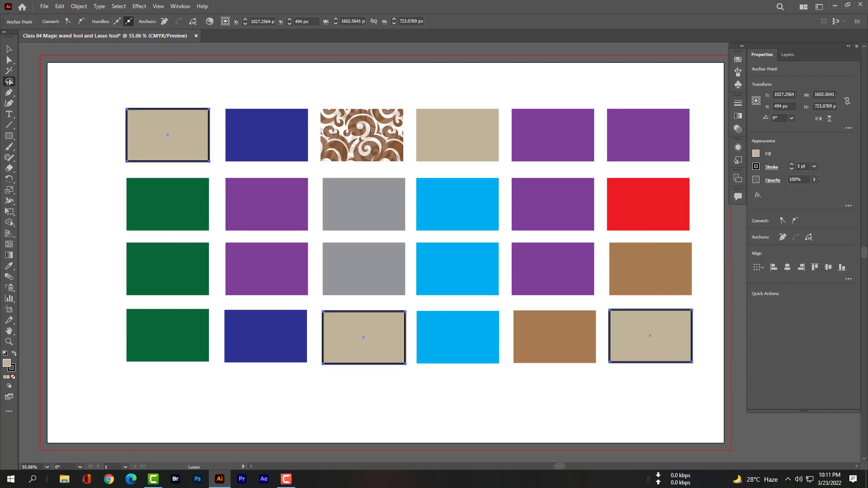
{"action": "left_click", "coordinate": [634, 402]}
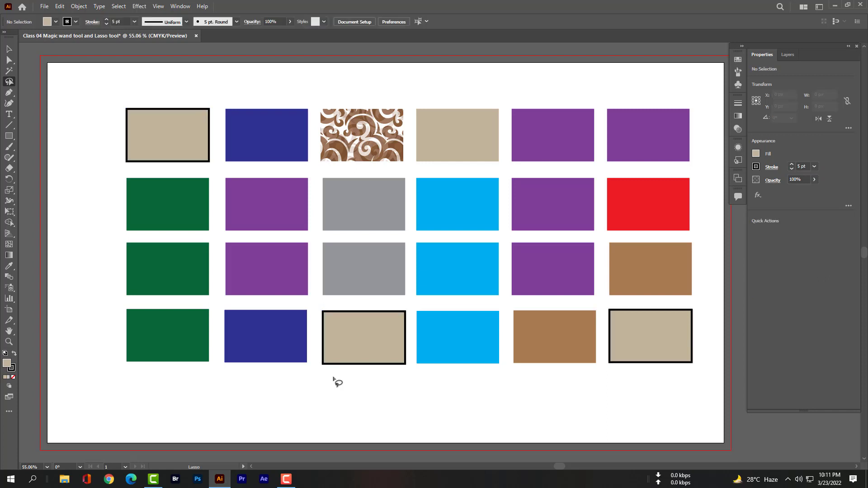